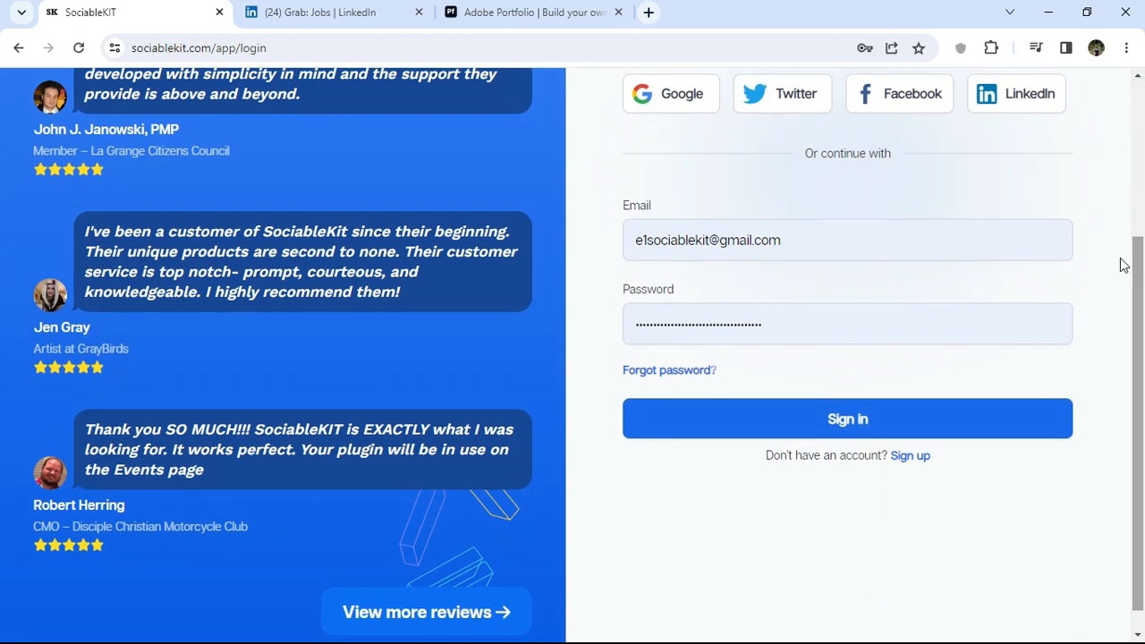
Step: Sign in with the filled-in credentials and choose LinkedIn Page Jobs as the type of the new widget
left_click(867, 425)
left_click(866, 426)
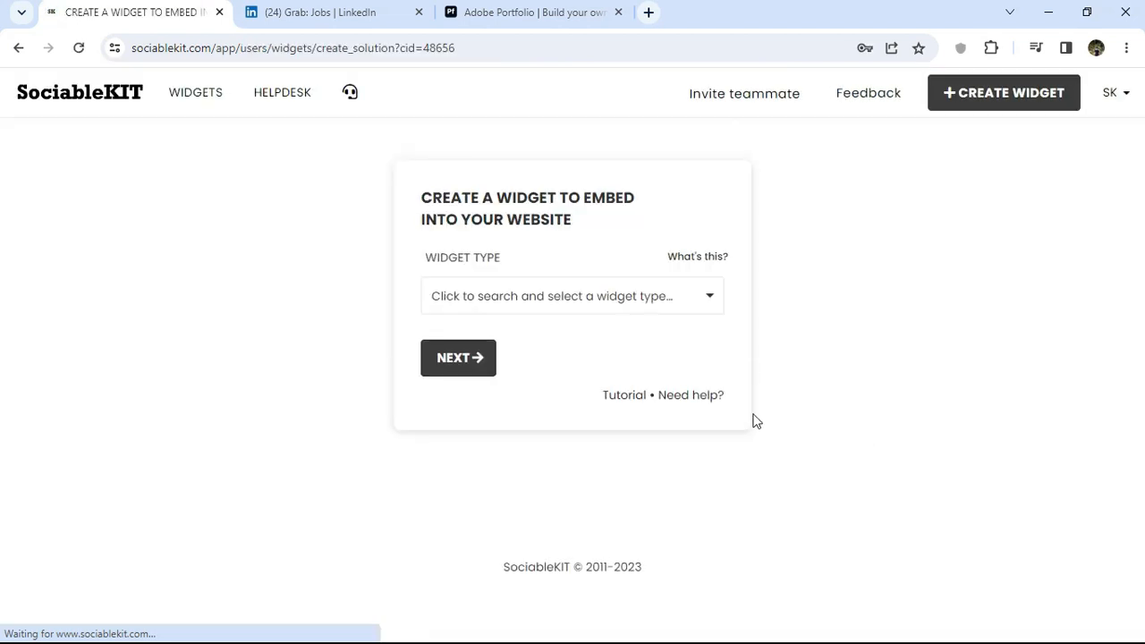
left_click(534, 305)
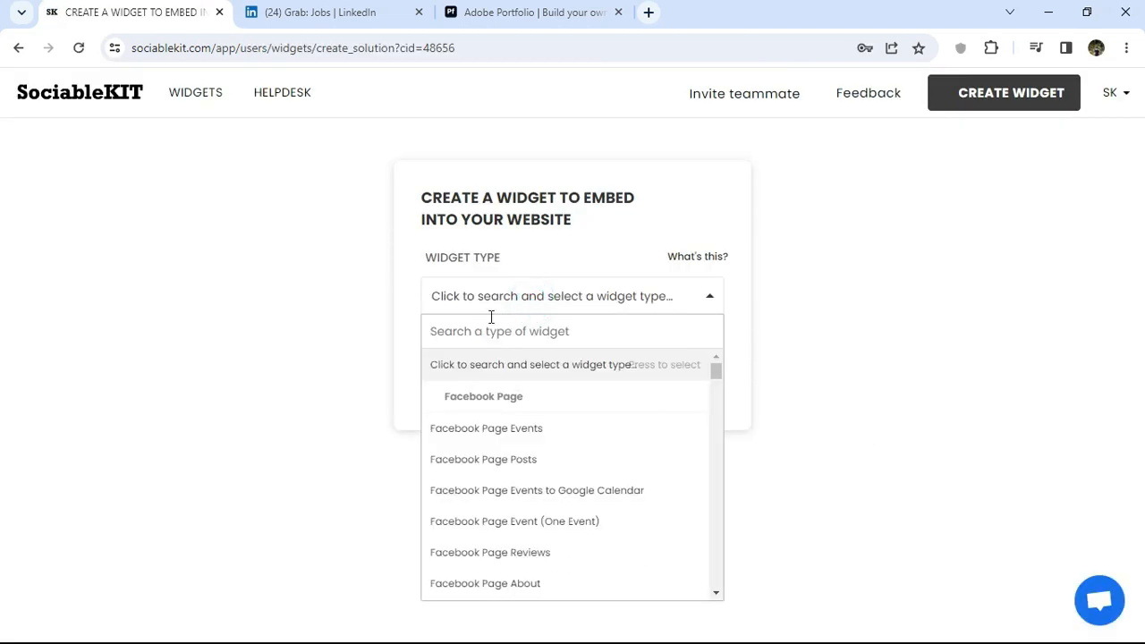
type("linkedin")
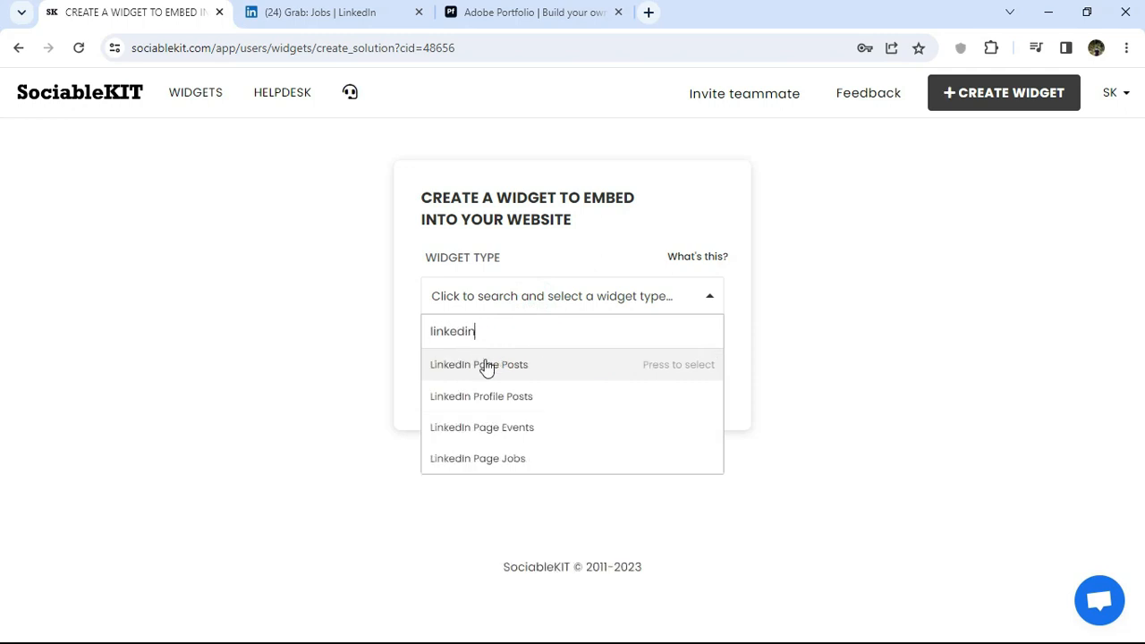
left_click(510, 459)
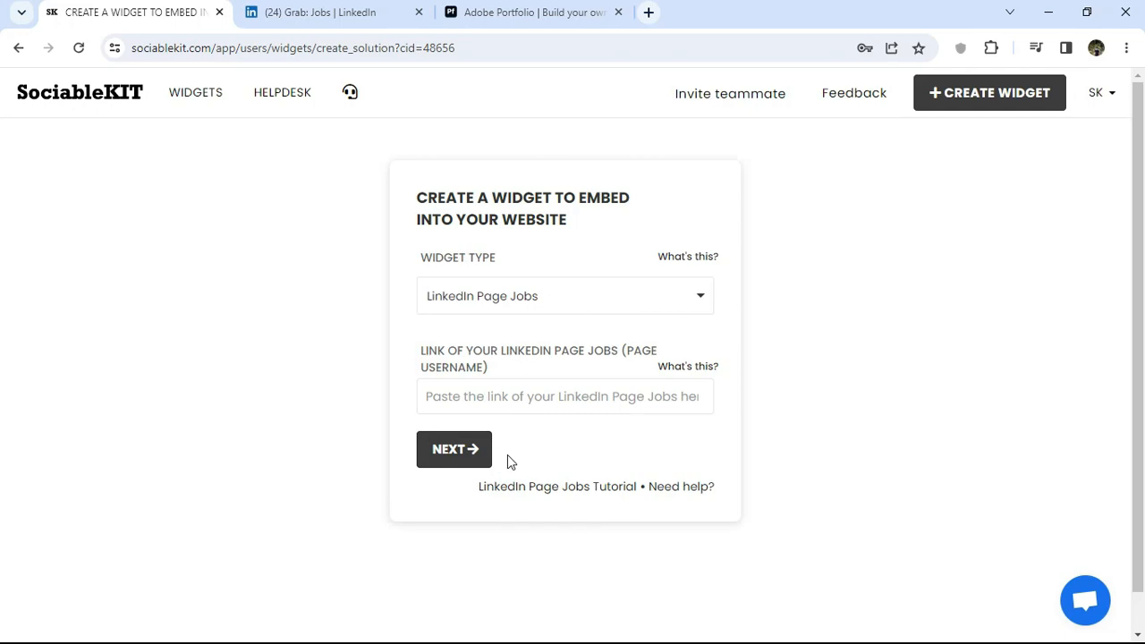
Step: Copy the web address of Grab's jobs page on LinkedIn
left_click(305, 14)
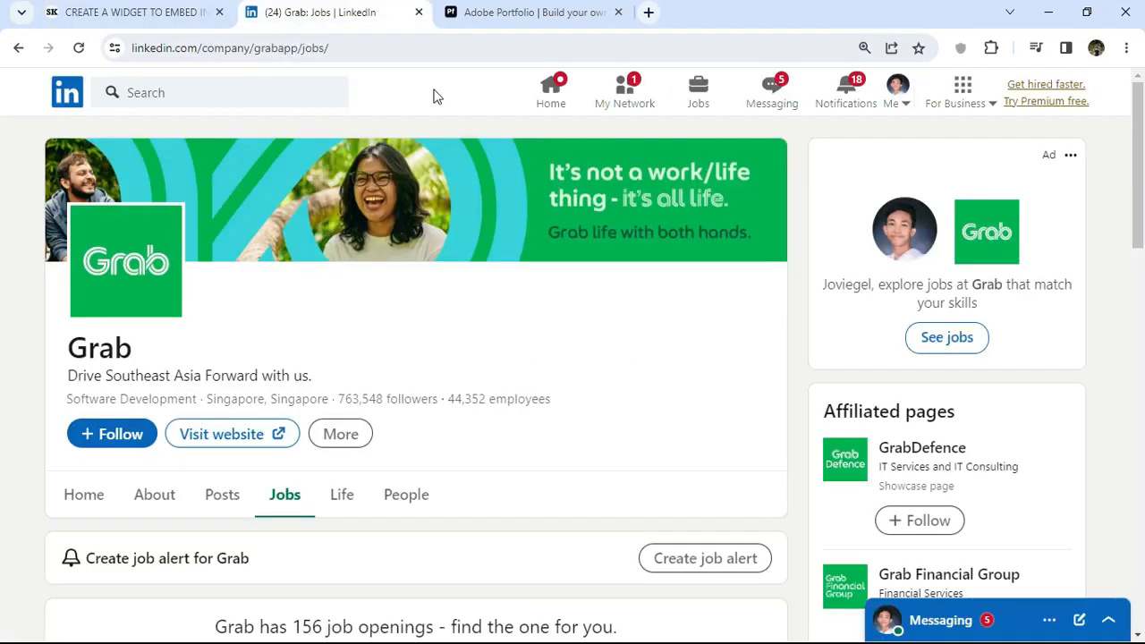
mouse_move(1140, 98)
left_mouse_down()
mouse_move(1140, 366)
mouse_move(1141, 89)
left_mouse_up()
left_click(304, 51)
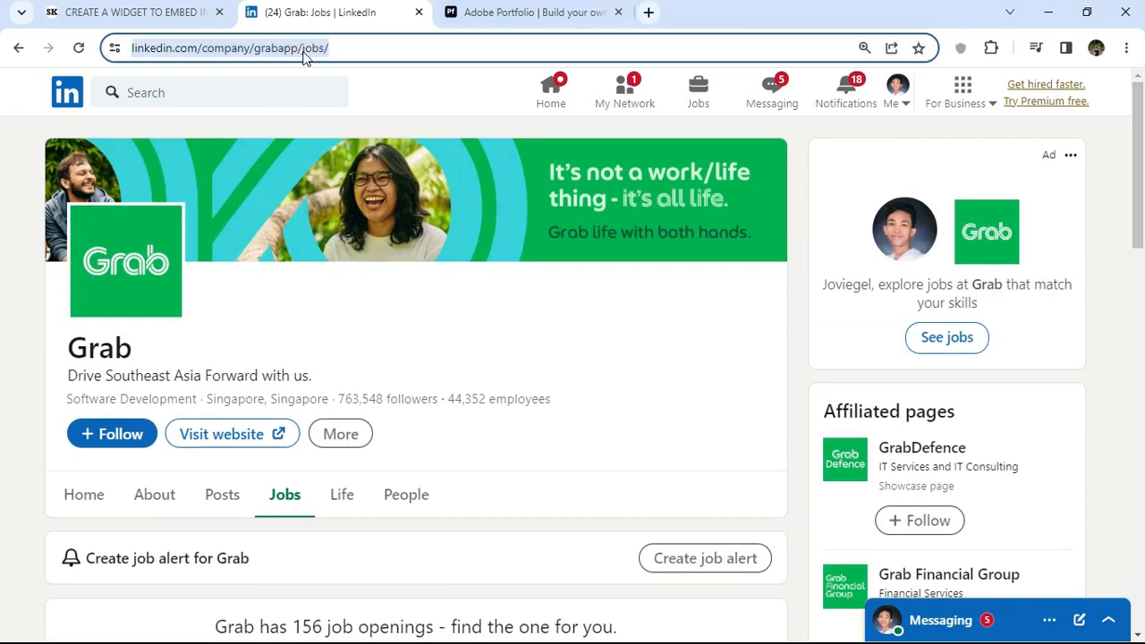
right_click(303, 51)
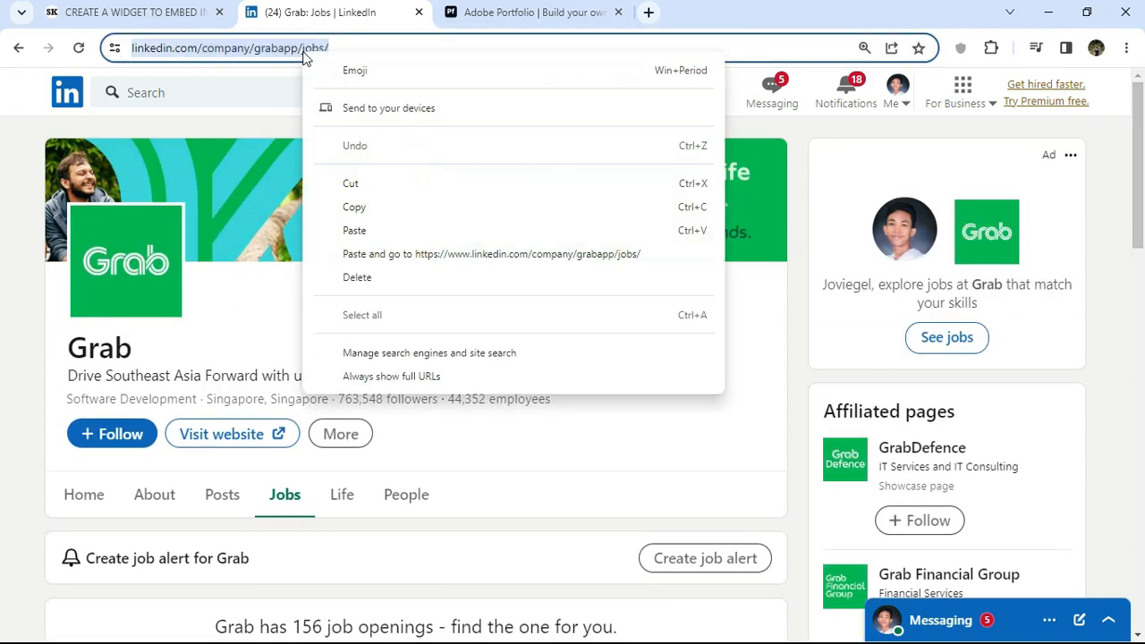
left_click(367, 208)
Step: Paste the copied Grab jobs link as the LinkedIn page source in SociableKIT and continue to the widget customization
left_click(92, 24)
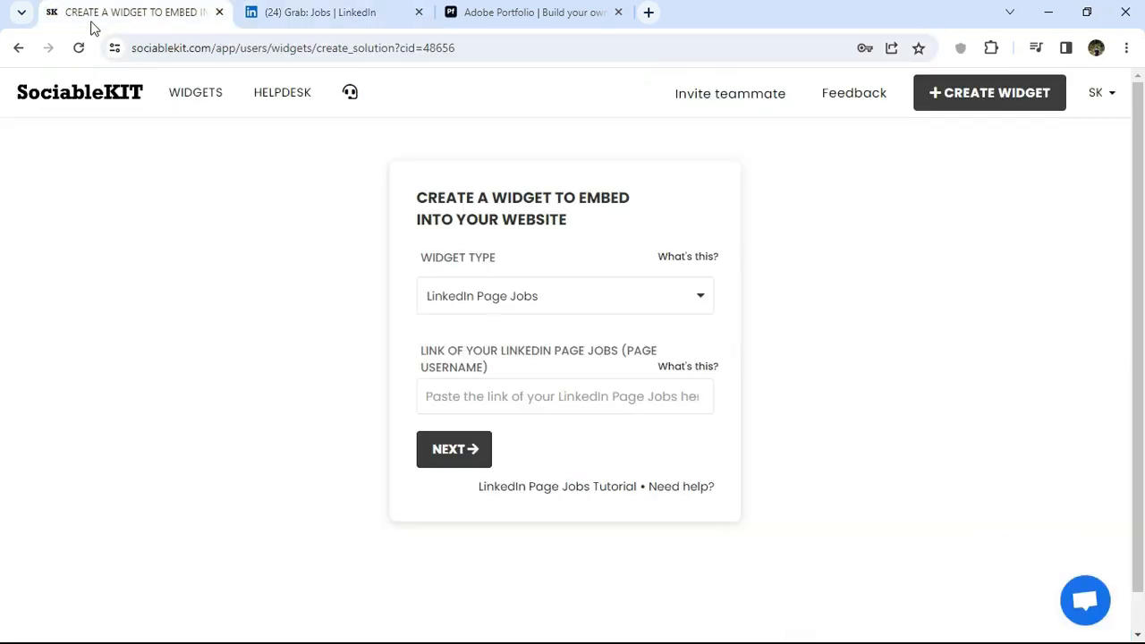
right_click(558, 396)
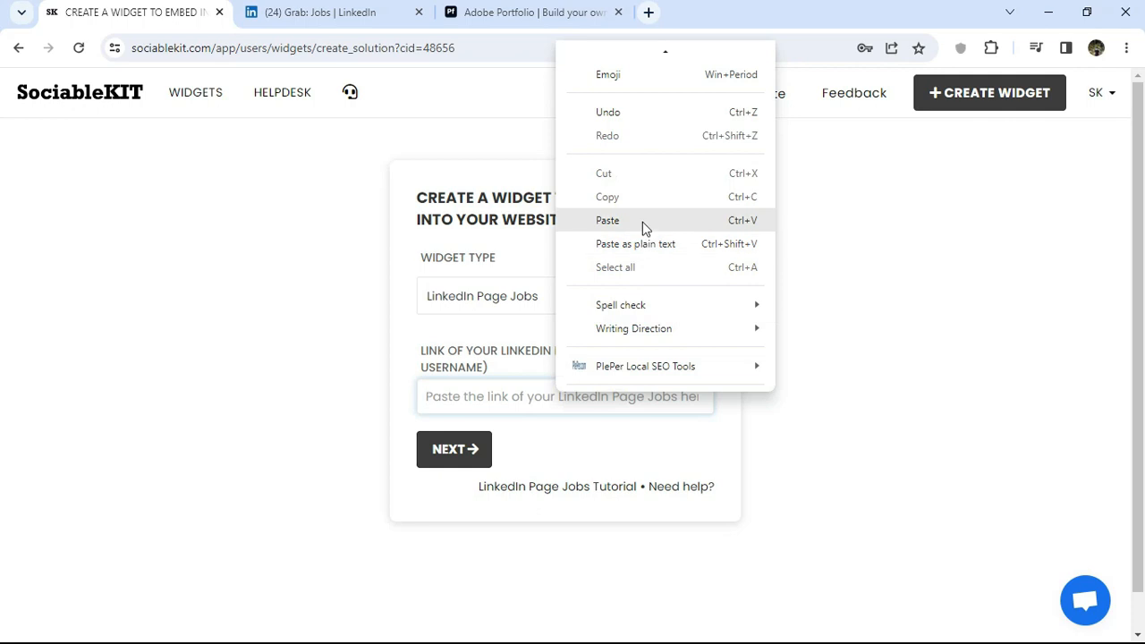
left_click(642, 223)
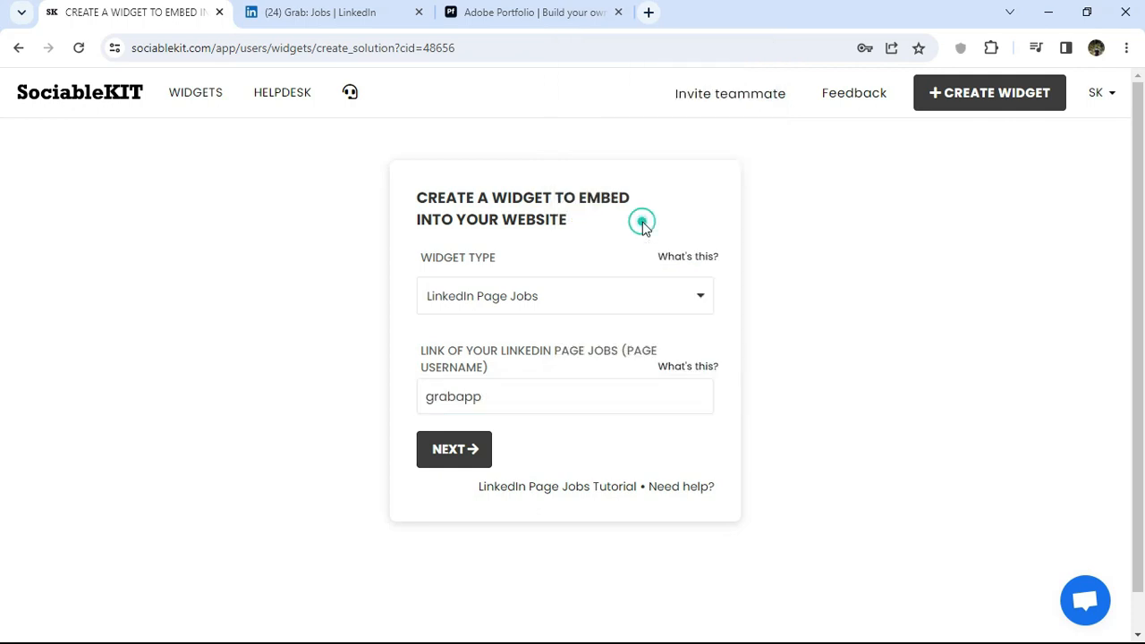
left_click(454, 455)
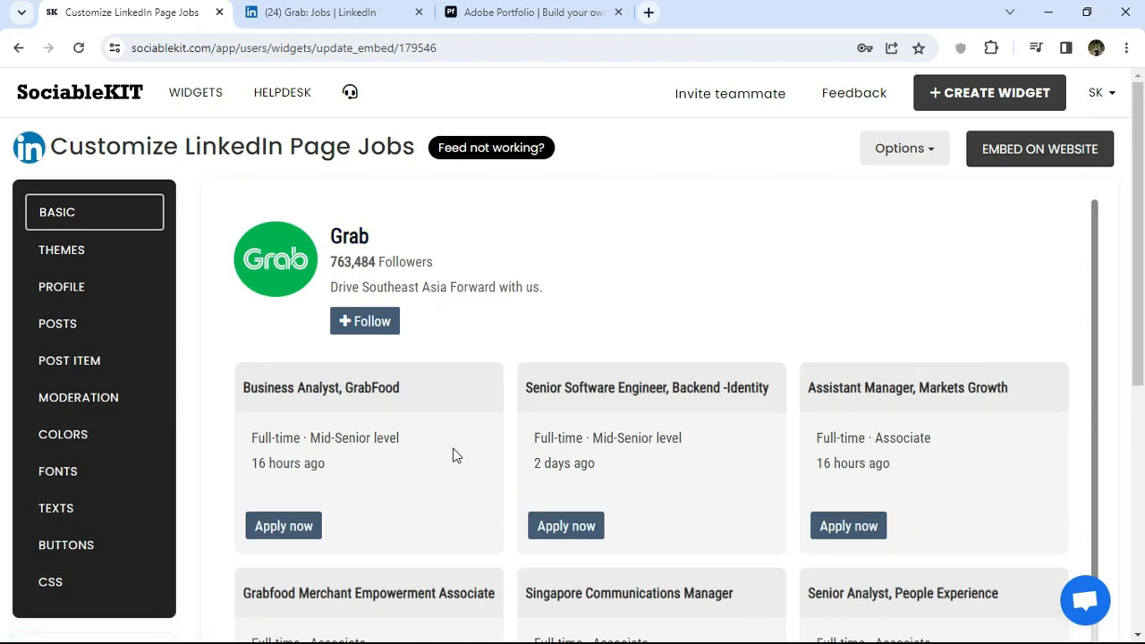
Step: Apply the Maayos Theme as the job widget's color theme and check the preview
left_click_drag(1137, 162, 1144, 193)
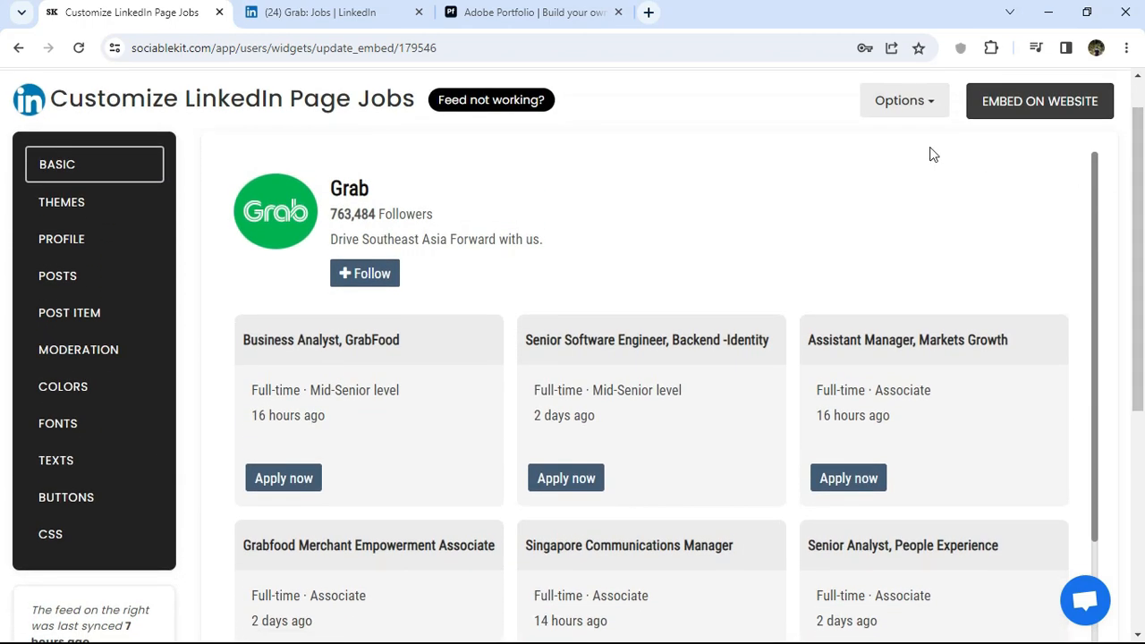
left_click(113, 170)
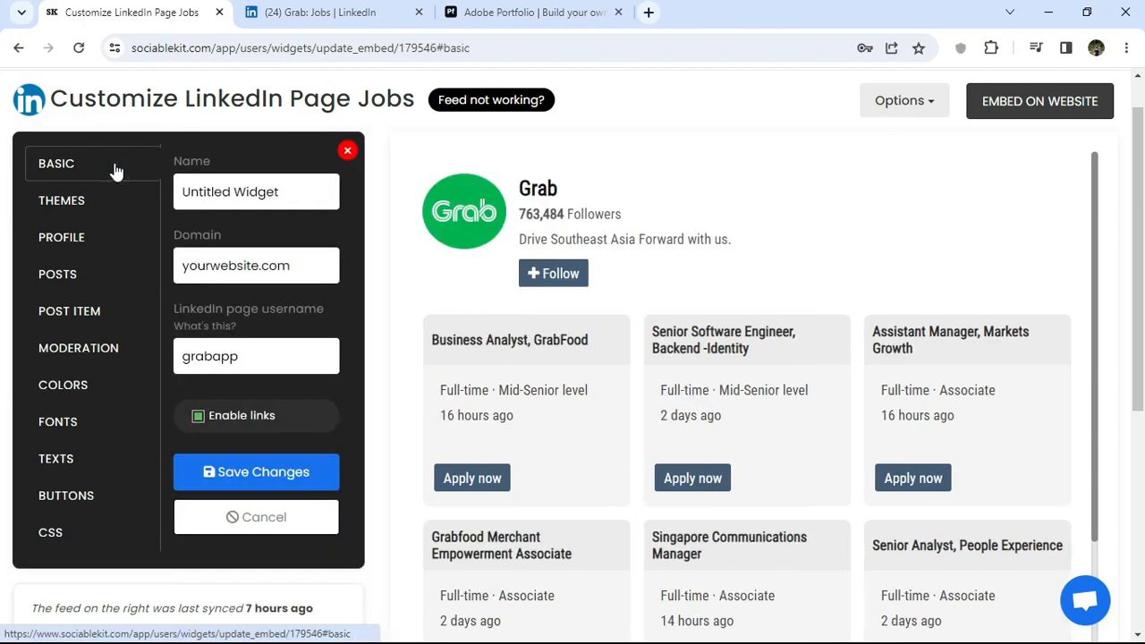
left_click(112, 204)
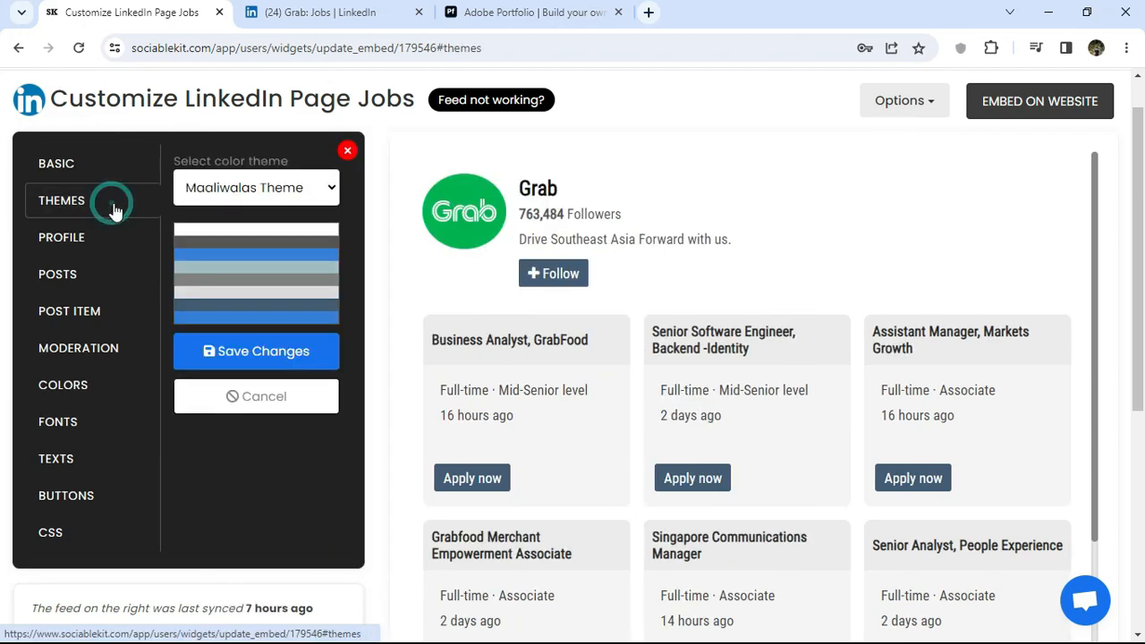
left_click(255, 194)
left_click(248, 256)
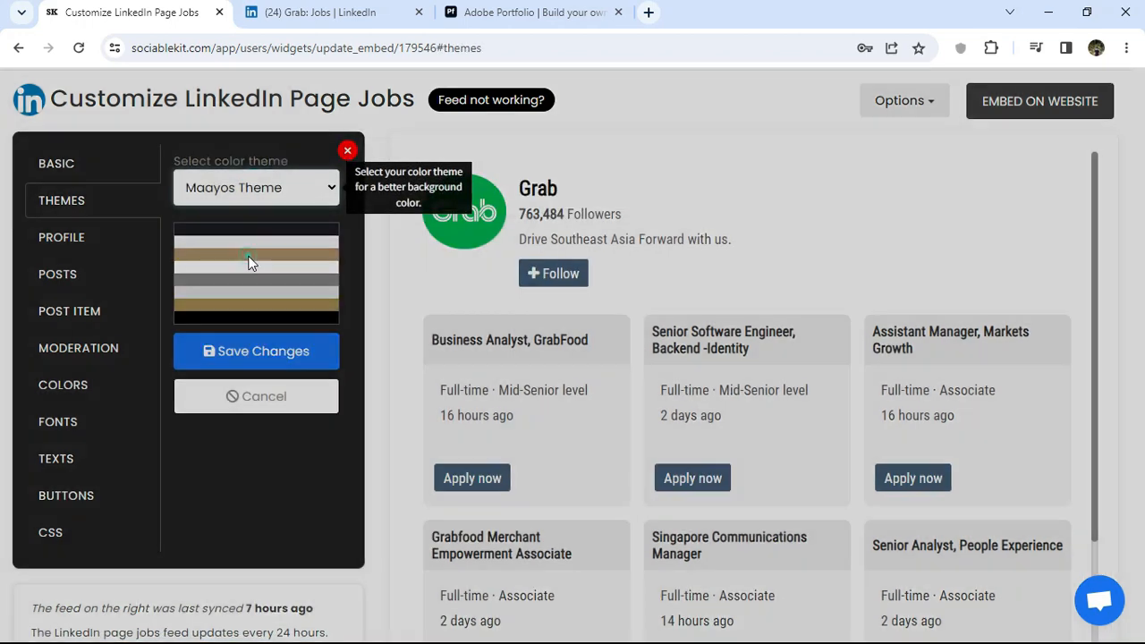
left_click(683, 197)
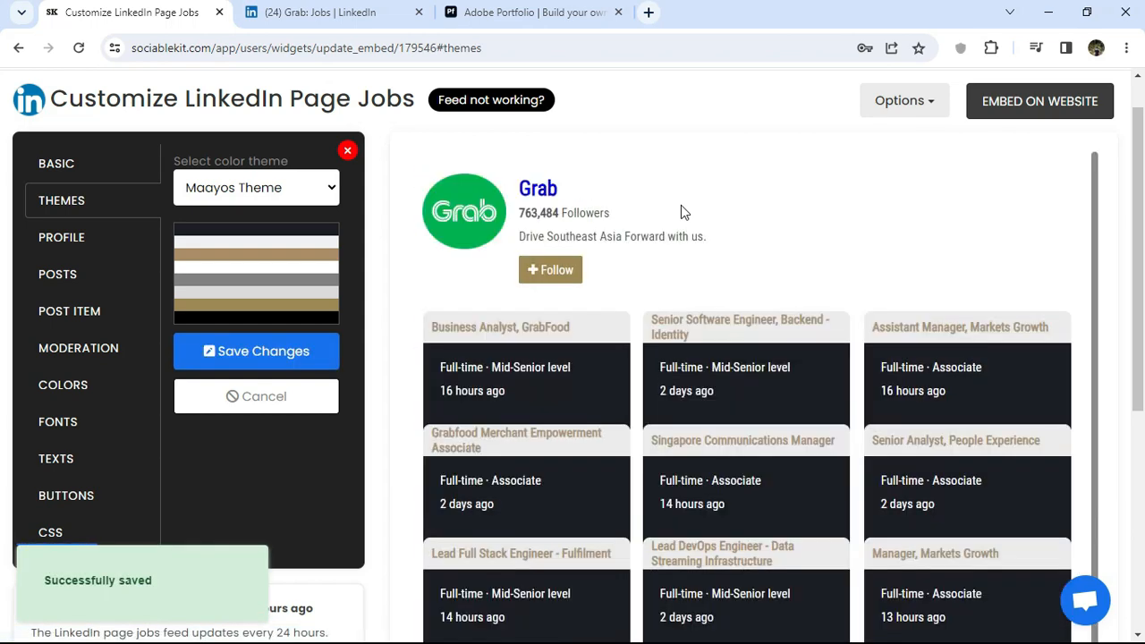
left_click_drag(1093, 190, 1113, 173)
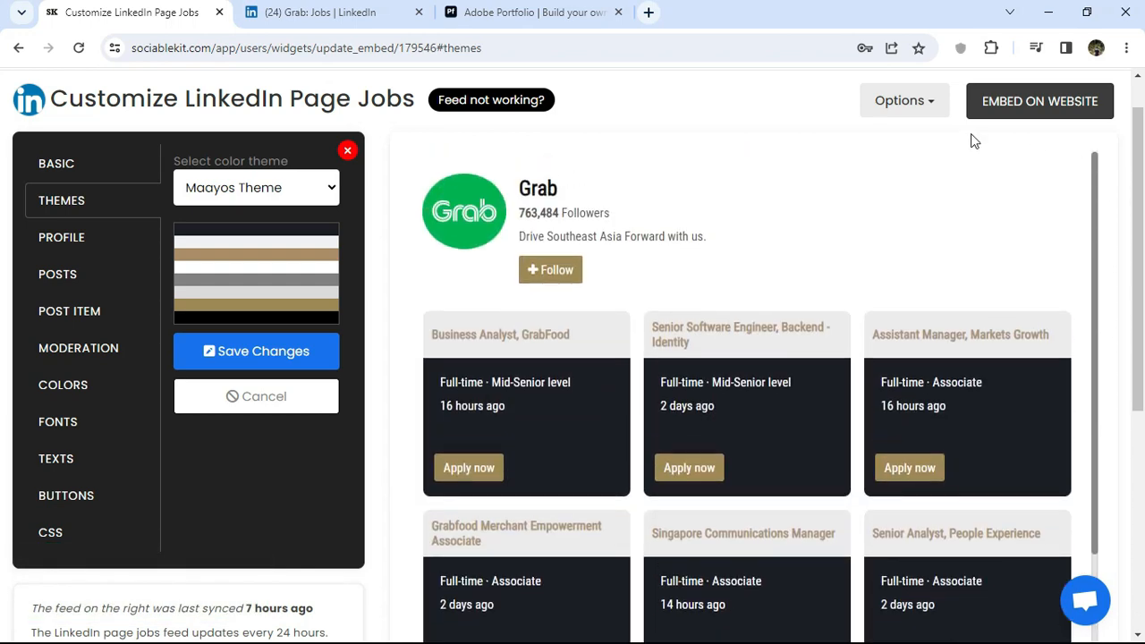
Step: Switch the widget's color theme to Maaliwalas Theme
left_click(257, 188)
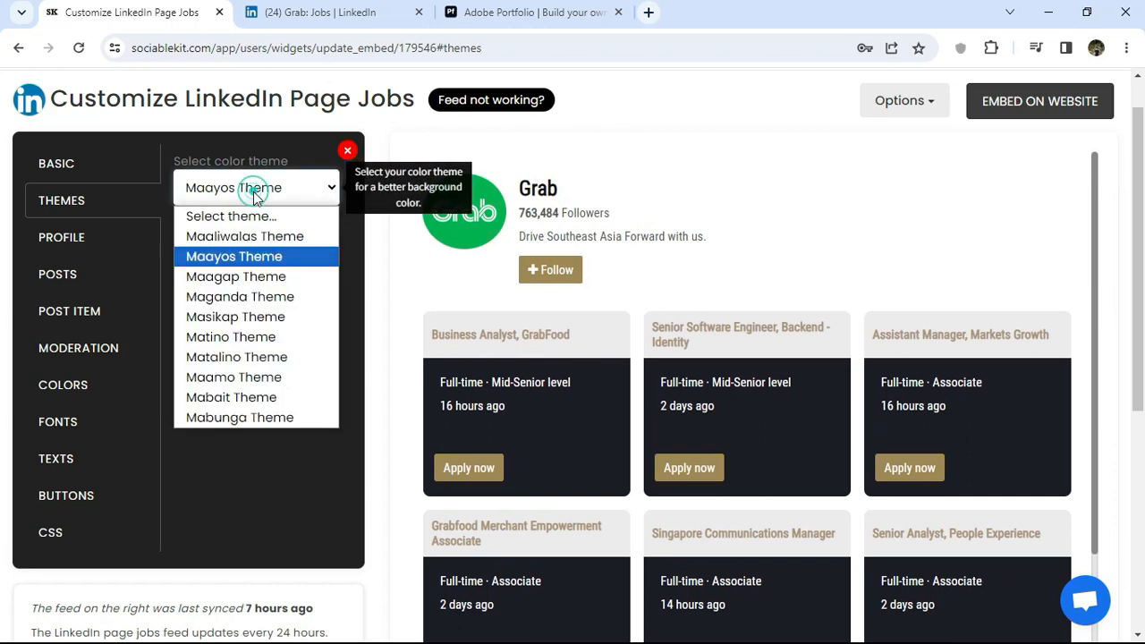
left_click(250, 237)
left_click(686, 197)
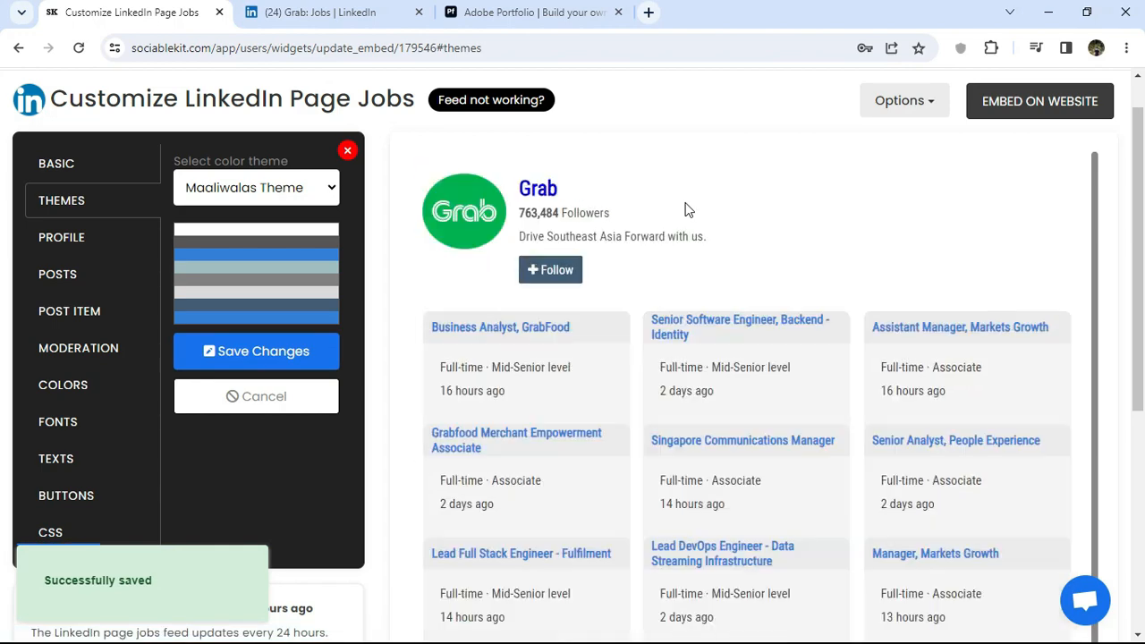
Step: Review the widget's profile, posts, post item and moderation settings
left_click(77, 237)
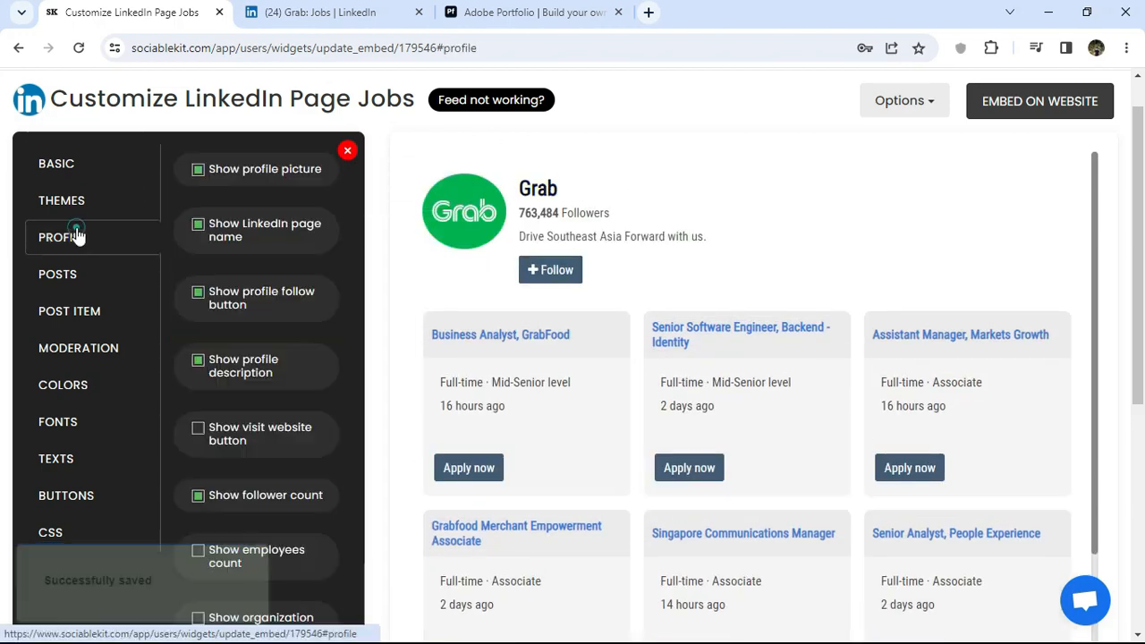
left_click(77, 281)
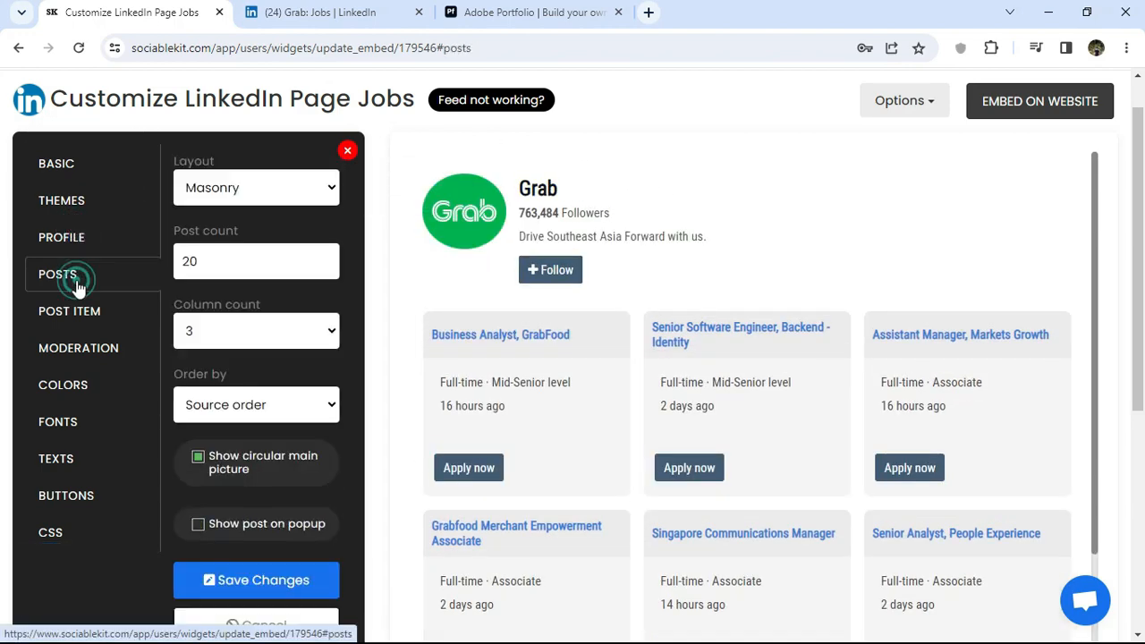
left_click(77, 327)
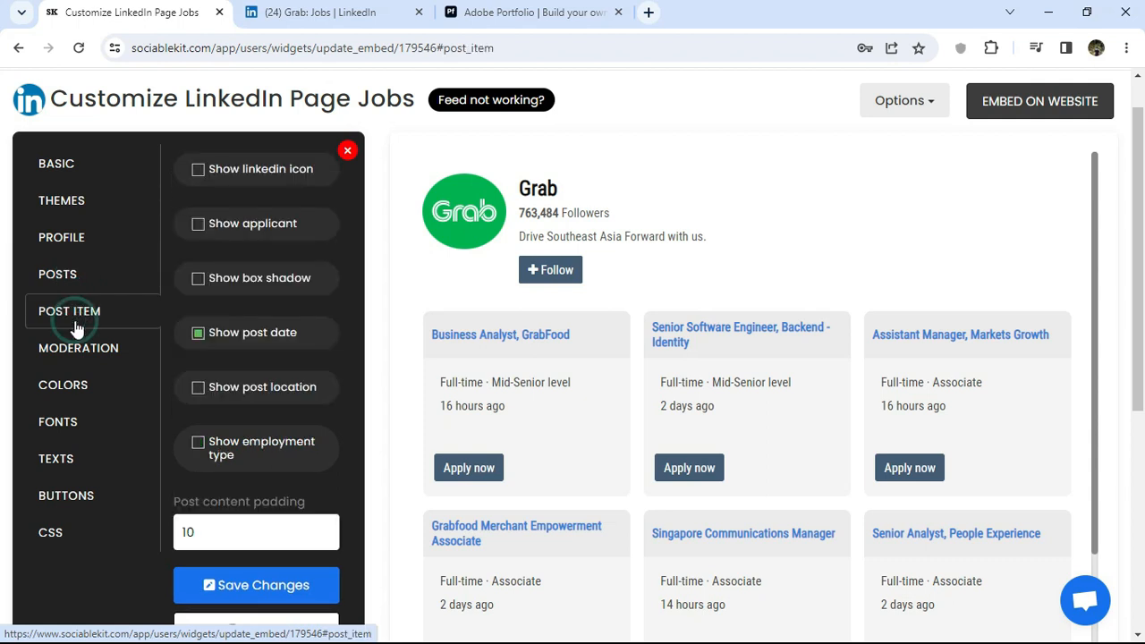
left_click(77, 358)
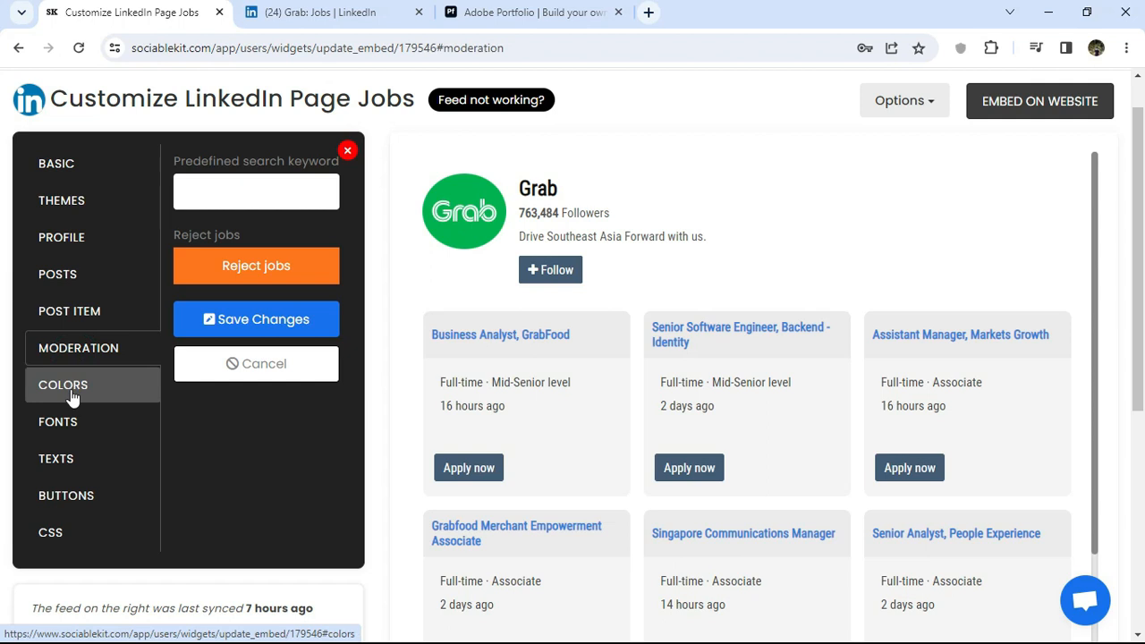
Step: Set the widget's post background color to red, #ff0000
left_click(73, 397)
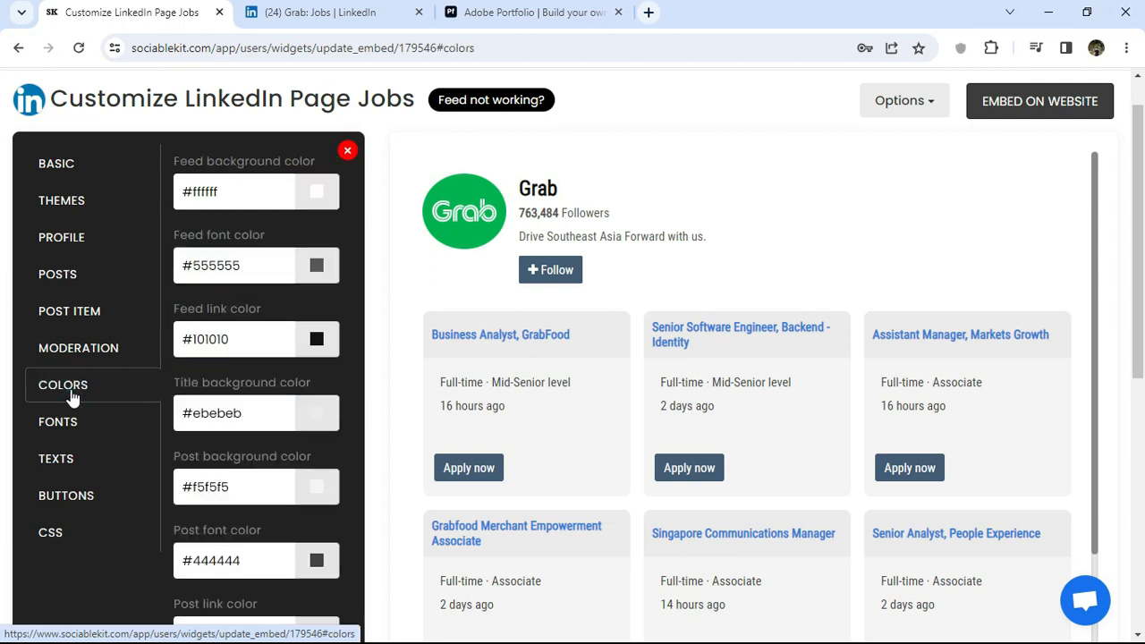
left_click(317, 495)
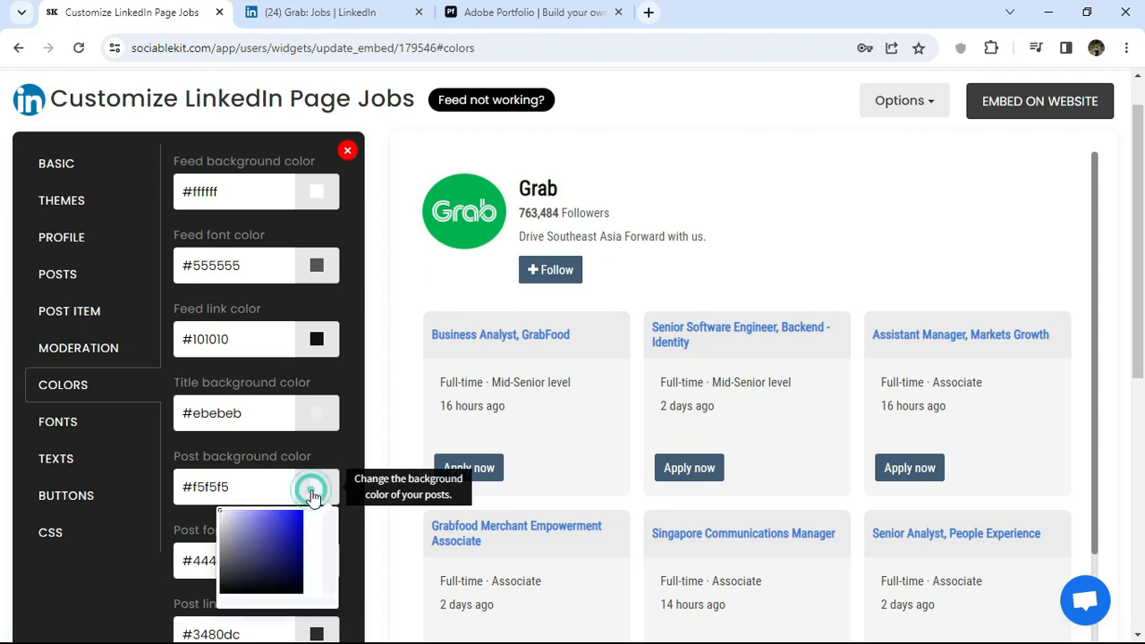
left_click_drag(311, 544, 322, 499)
left_click_drag(288, 539, 330, 491)
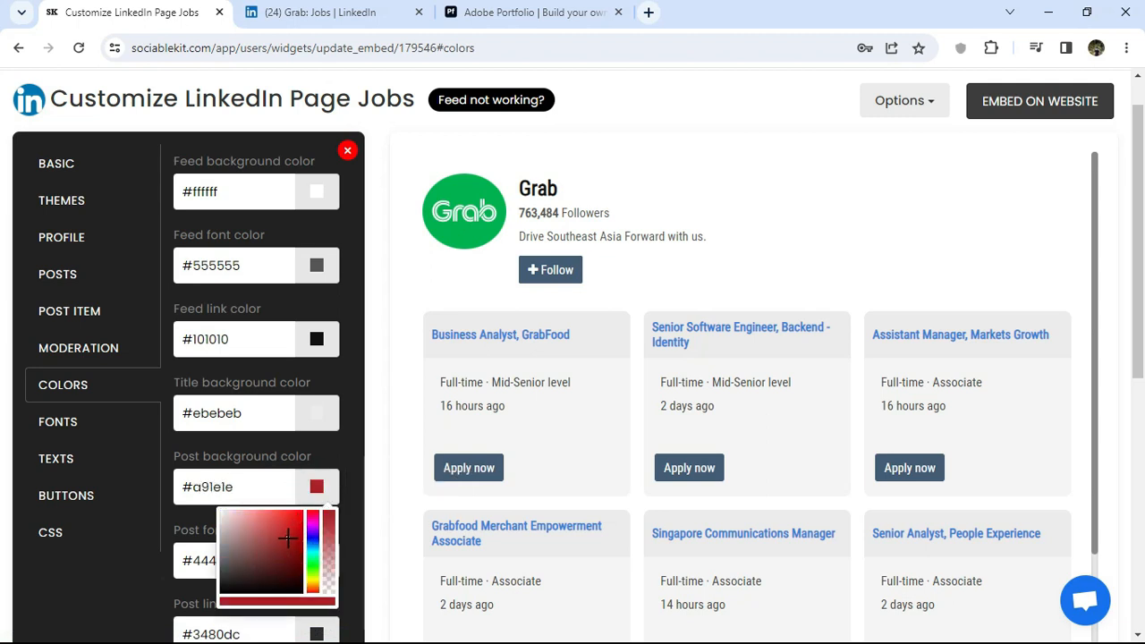
left_click(348, 525)
Step: Set the post font color to yellow-green #d6ff00, save the color changes and check the job feed preview
left_click(318, 561)
left_click_drag(1142, 193, 1140, 313)
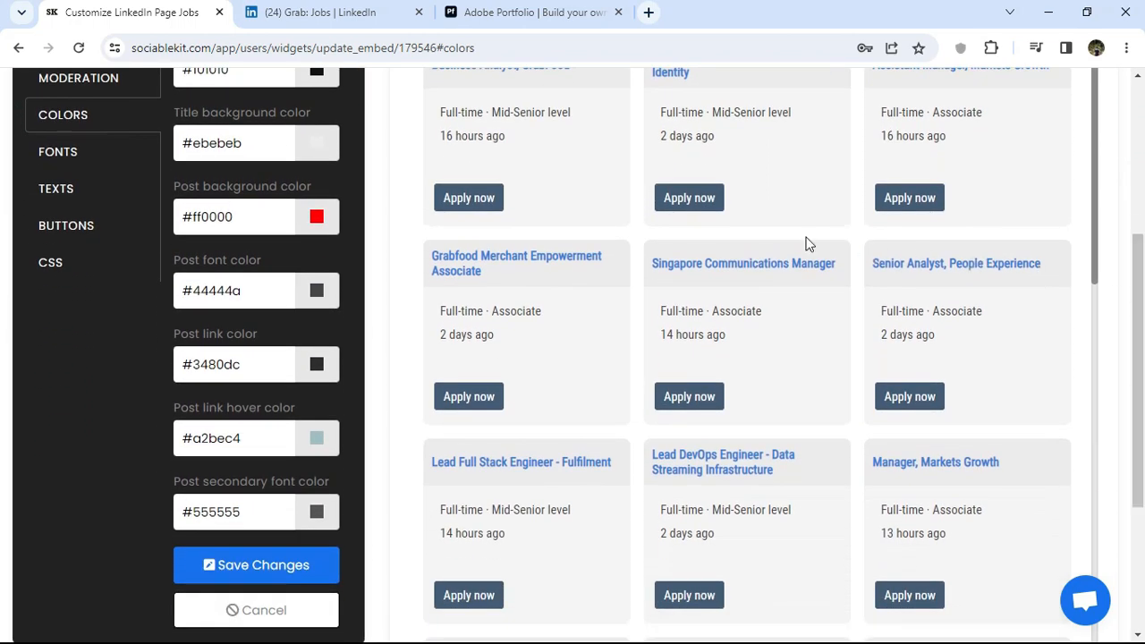
left_click(316, 291)
left_click_drag(314, 340, 307, 305)
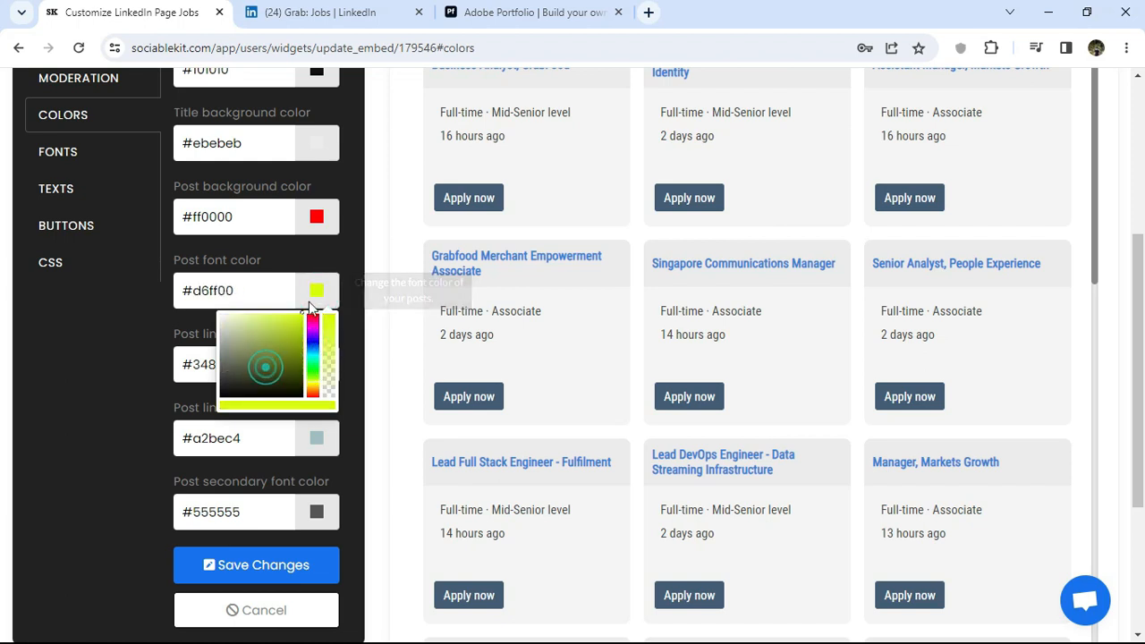
left_click(351, 333)
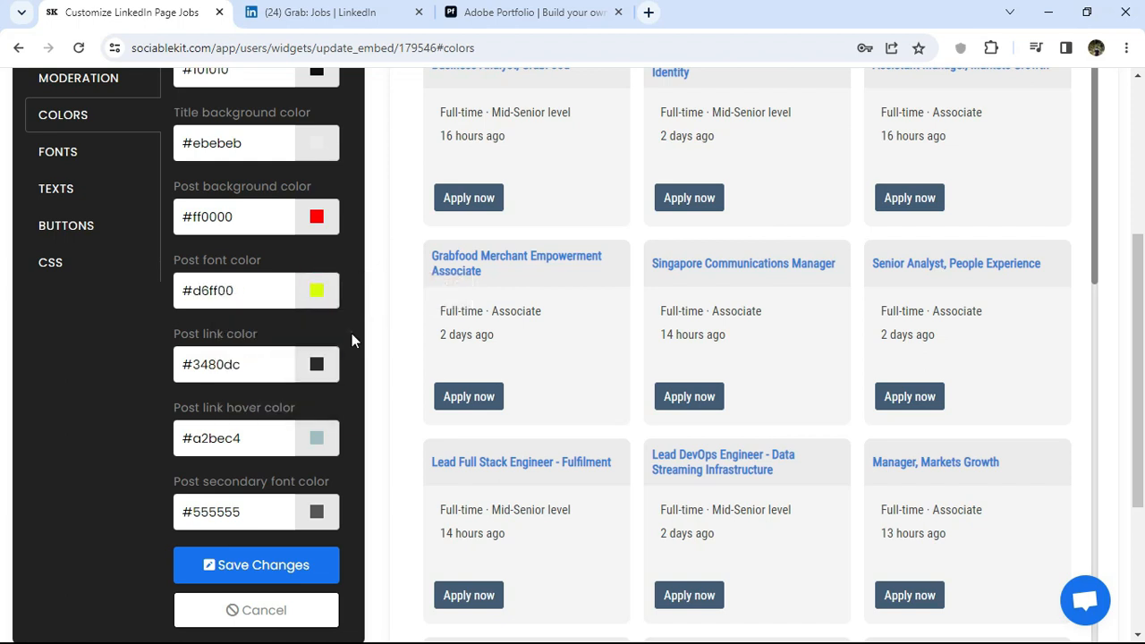
left_click(257, 564)
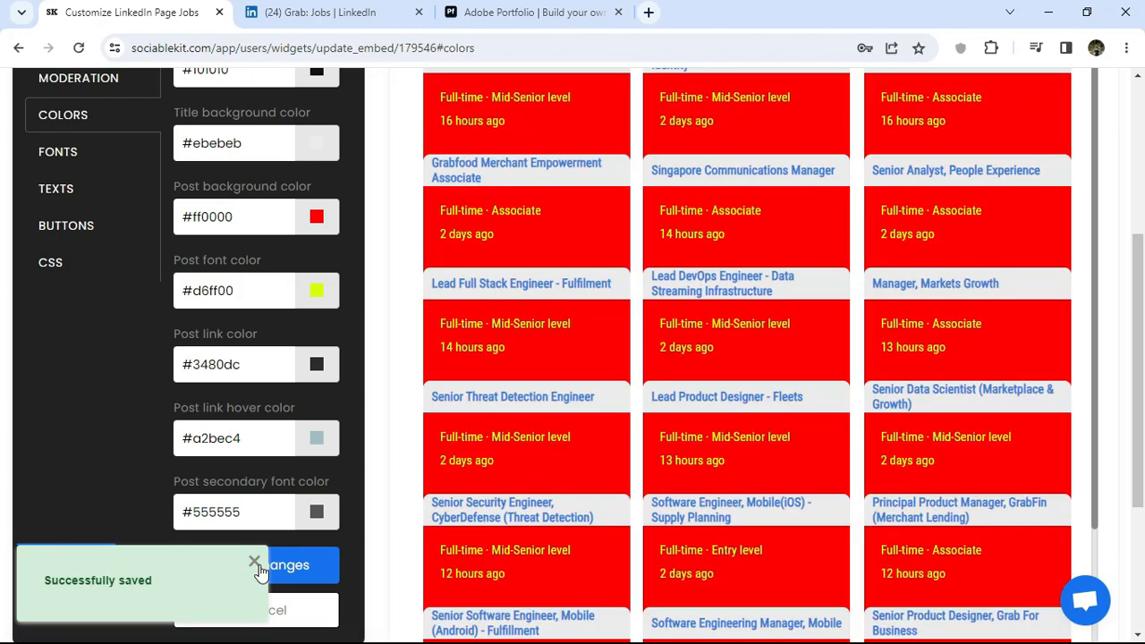
left_click_drag(1140, 323, 1139, 374)
left_click_drag(1095, 220, 1089, 128)
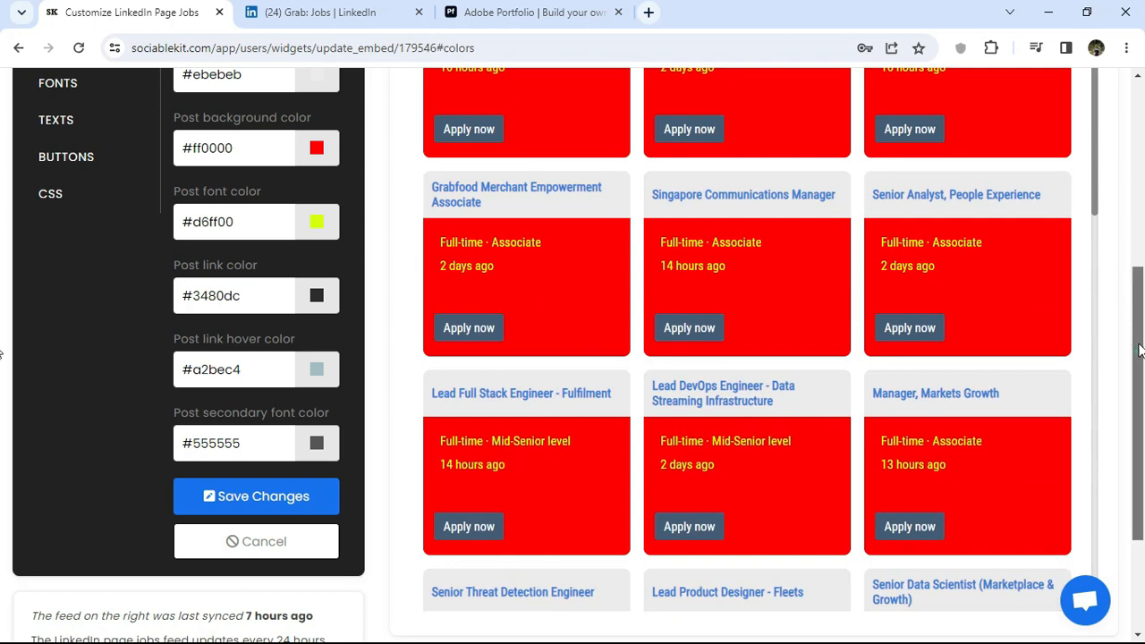
Step: Set the post background color to #f5f5f5 and the post font color to #444444, and save the changes
left_click_drag(1140, 358, 1140, 275)
left_click(260, 321)
type("#f5f5f5")
left_click(257, 395)
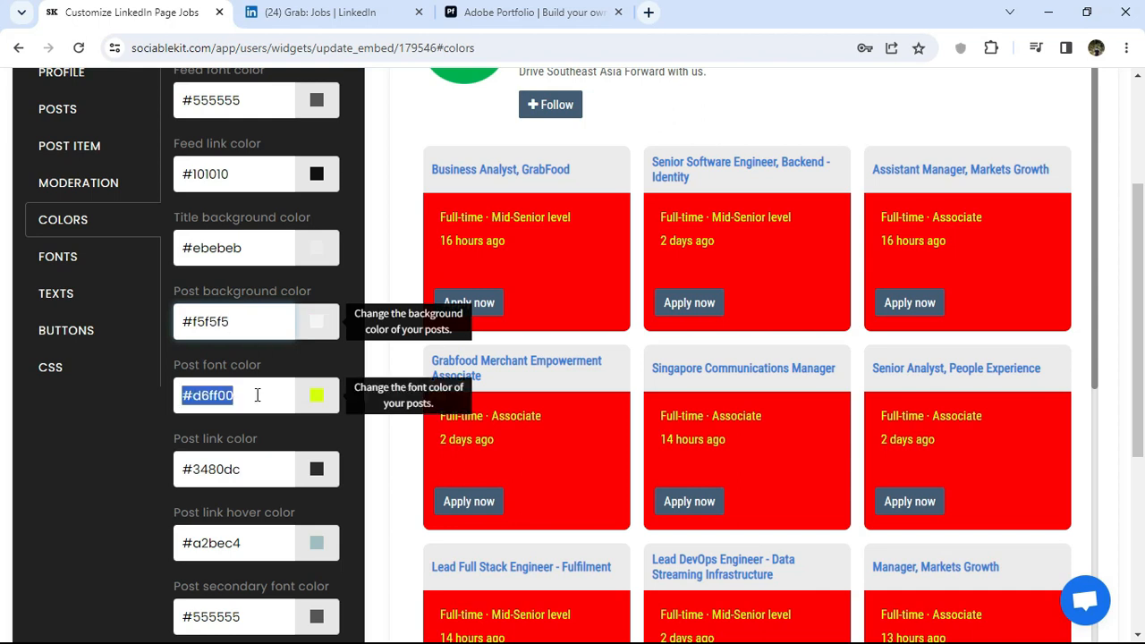
type("#444444")
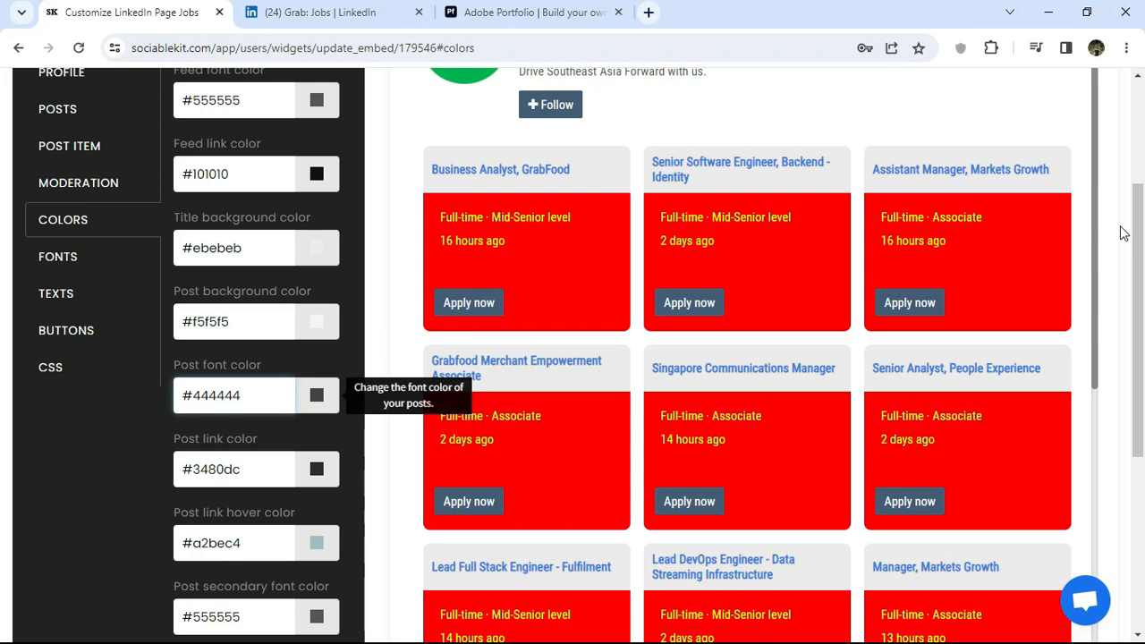
scroll(1124, 234, "down", 3)
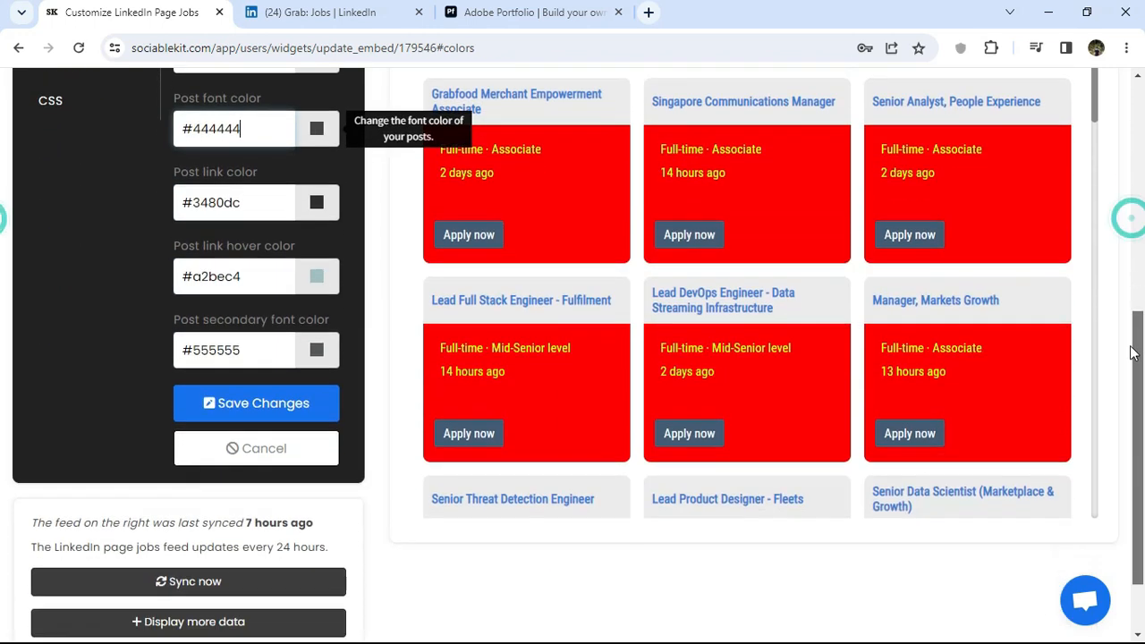
left_click(230, 407)
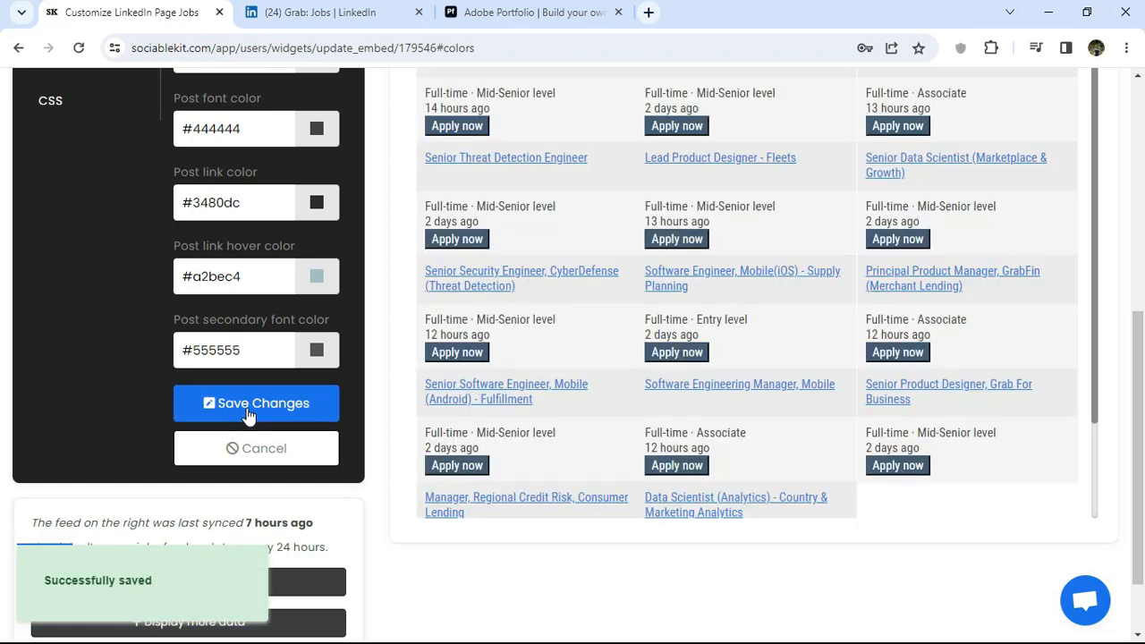
Step: Set the widget's font family to 'Lucida Sans Unicode', 'Lucida Grande', sans-serif, save the changes and check the feed preview
left_click_drag(1143, 398, 1141, 191)
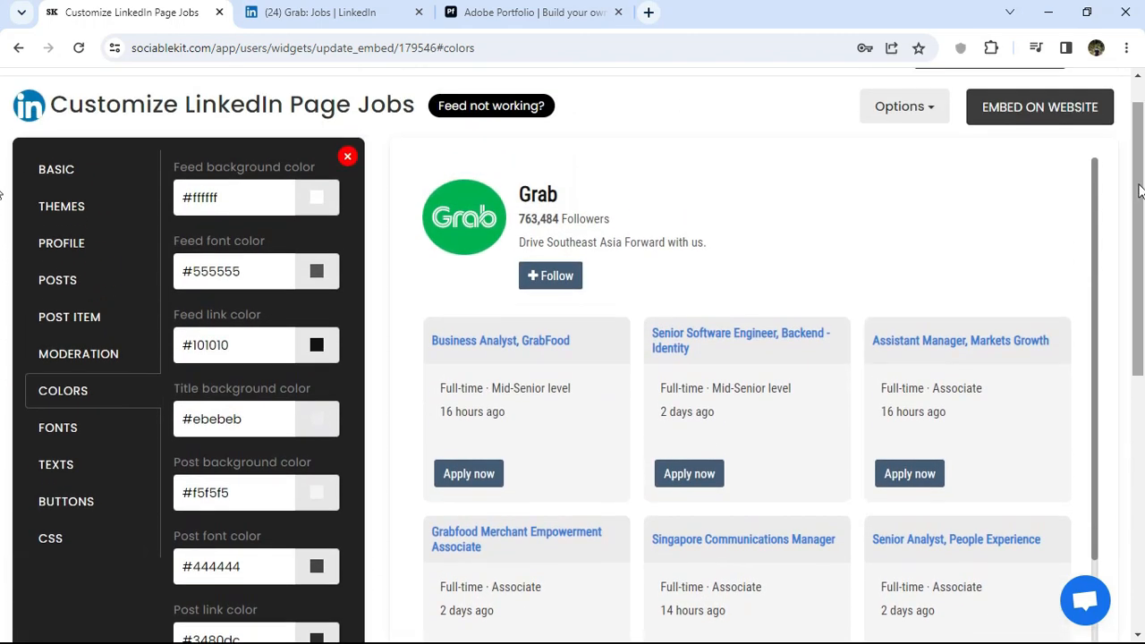
left_click(109, 436)
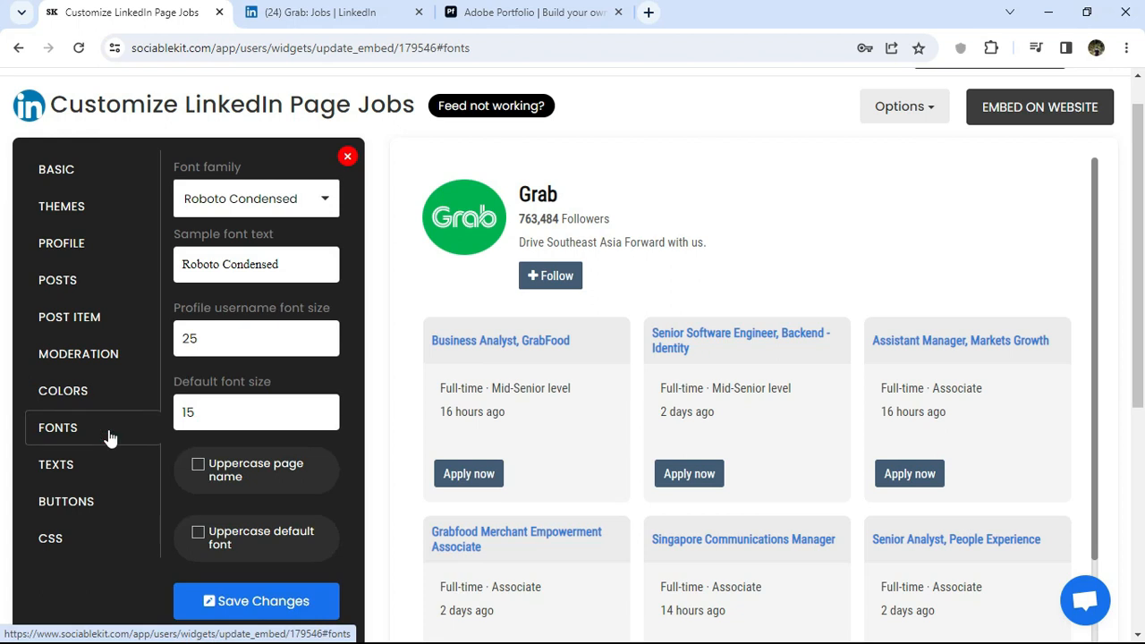
left_click(286, 199)
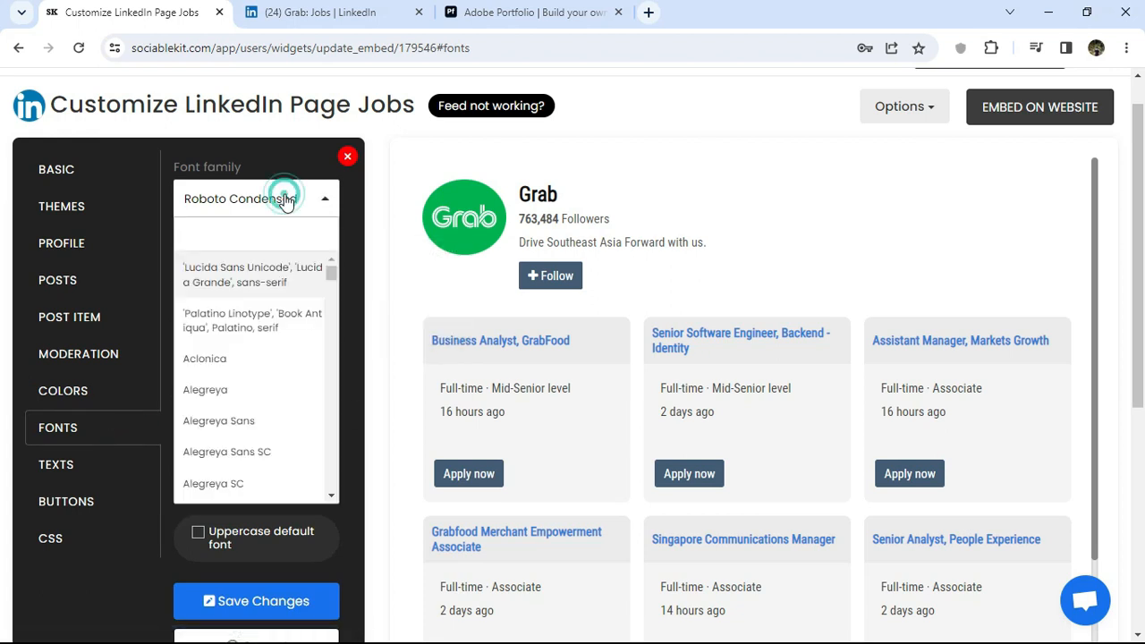
left_click(262, 281)
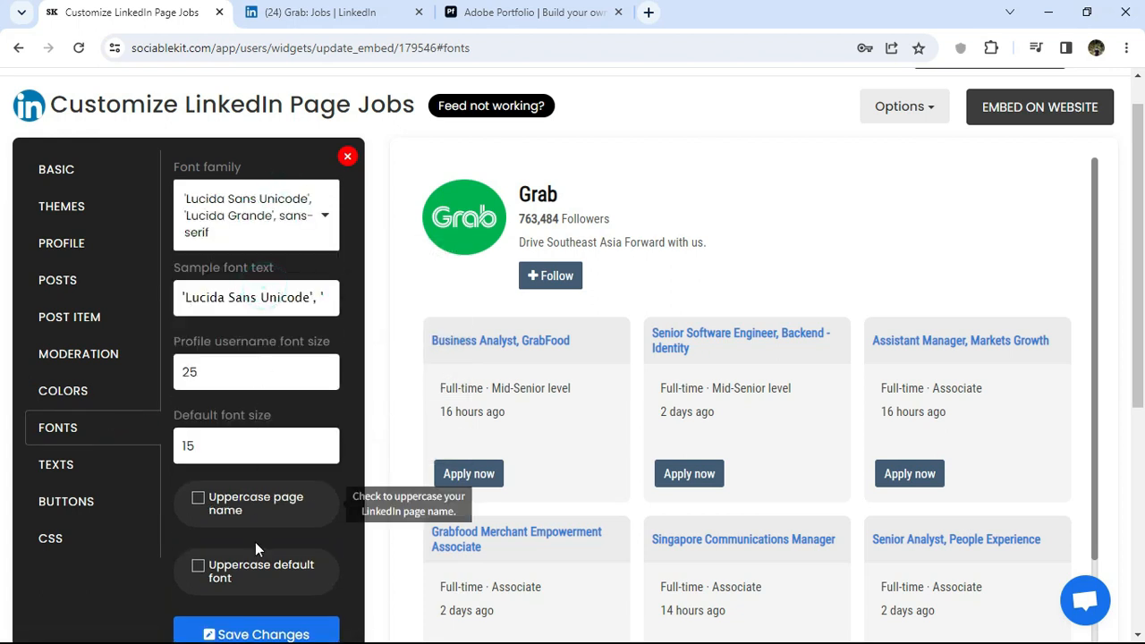
left_click(251, 630)
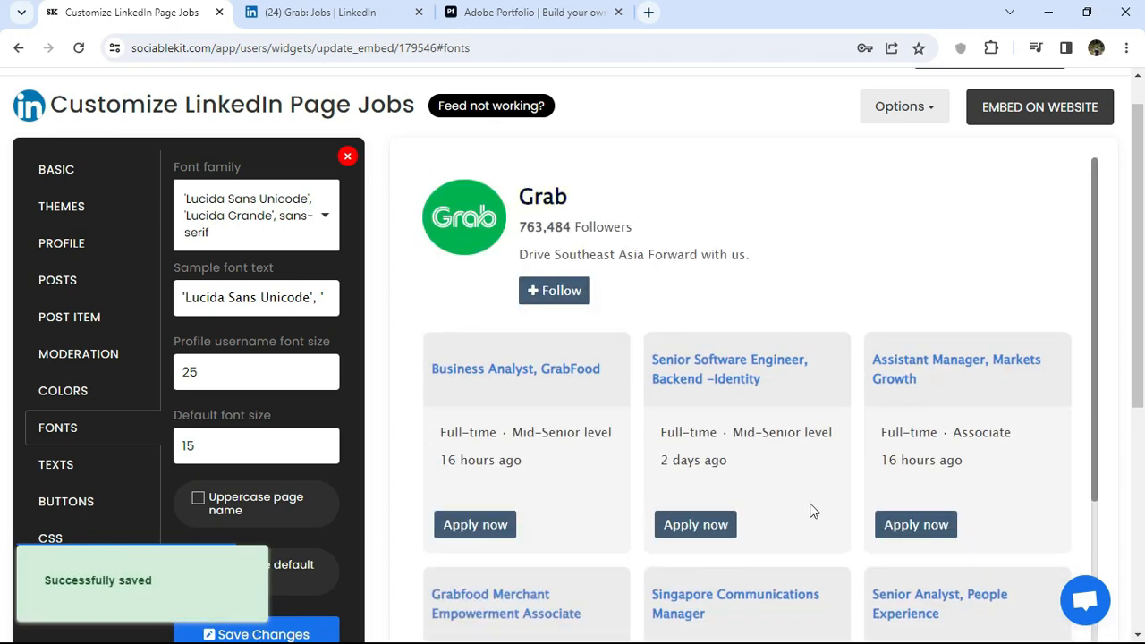
left_click_drag(1095, 213, 1128, 185)
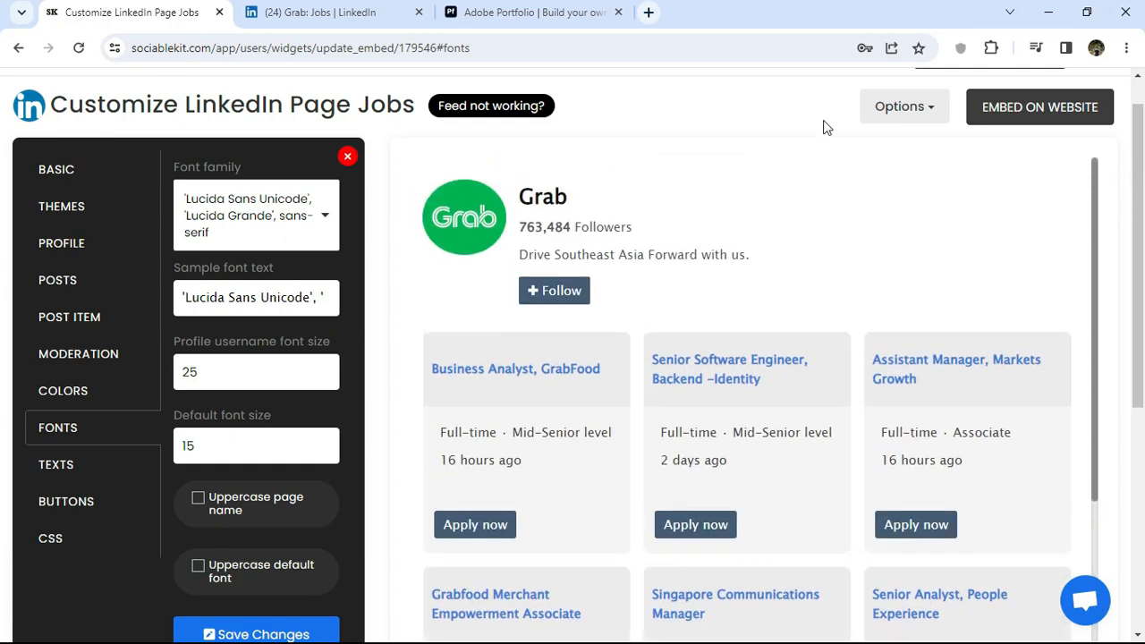
Step: Search the font families for roboto, set the widget's font to Roboto Condensed and save the changes
left_click(266, 210)
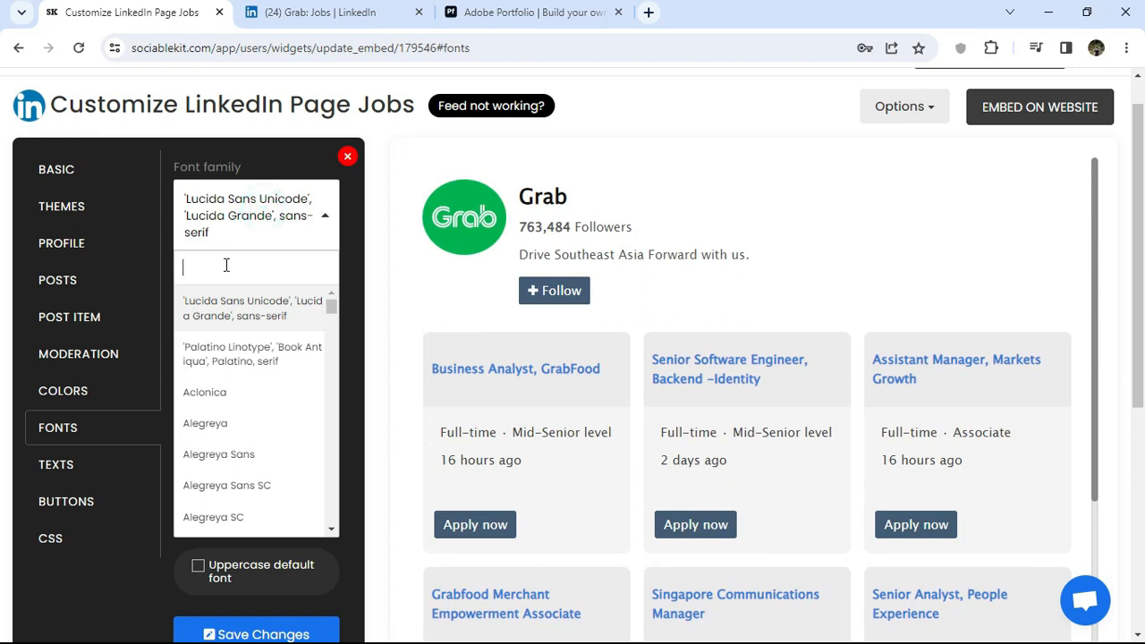
type("roboto")
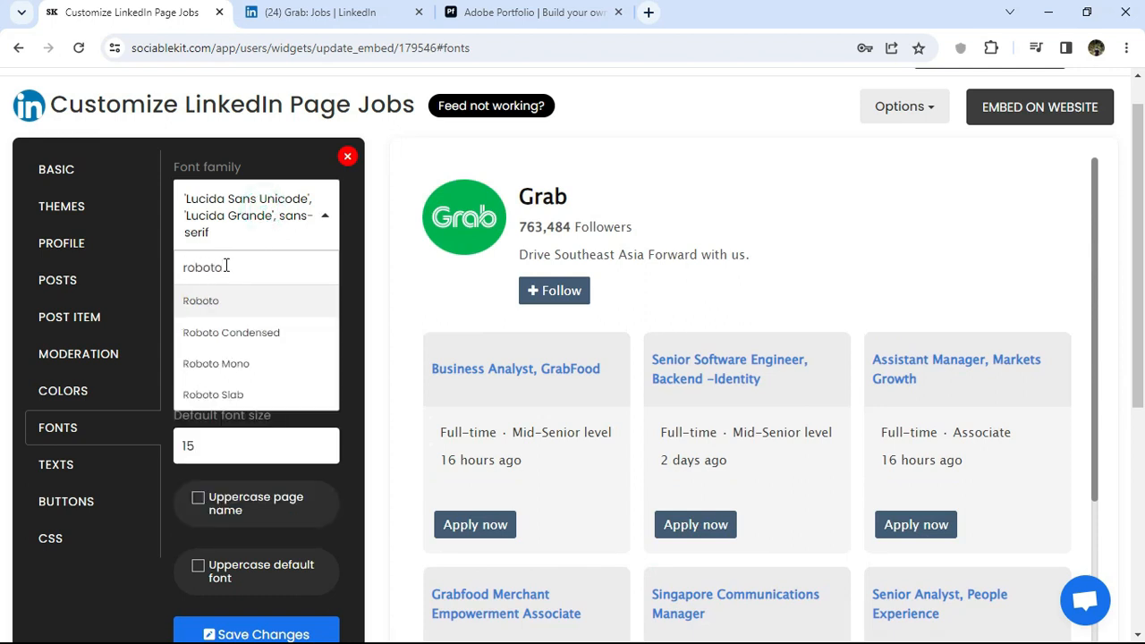
left_click(224, 331)
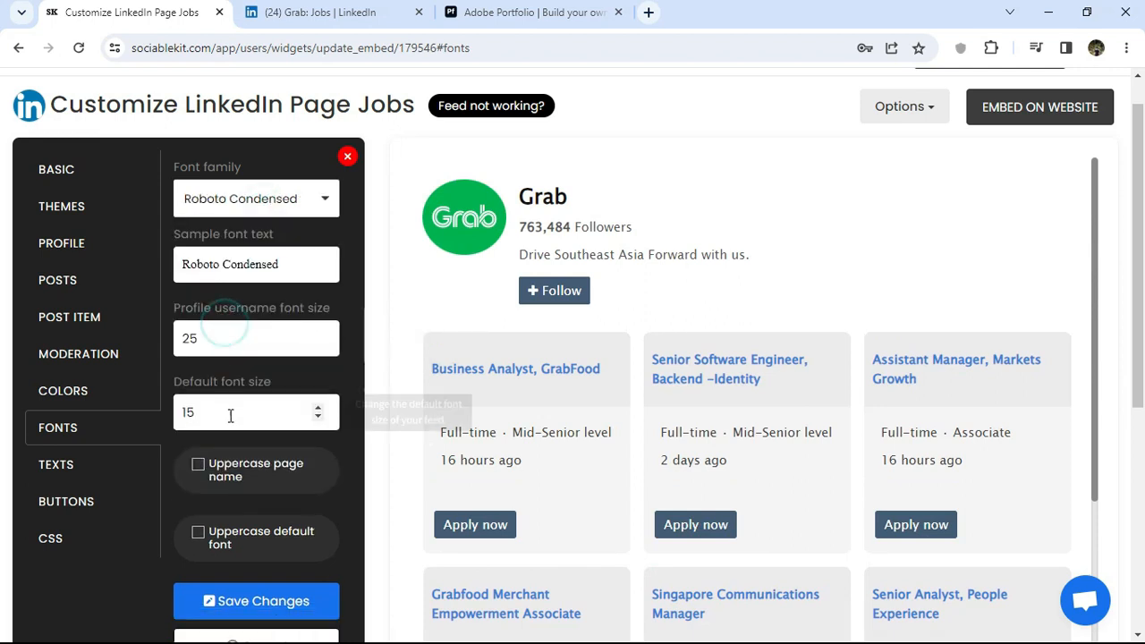
left_click(241, 608)
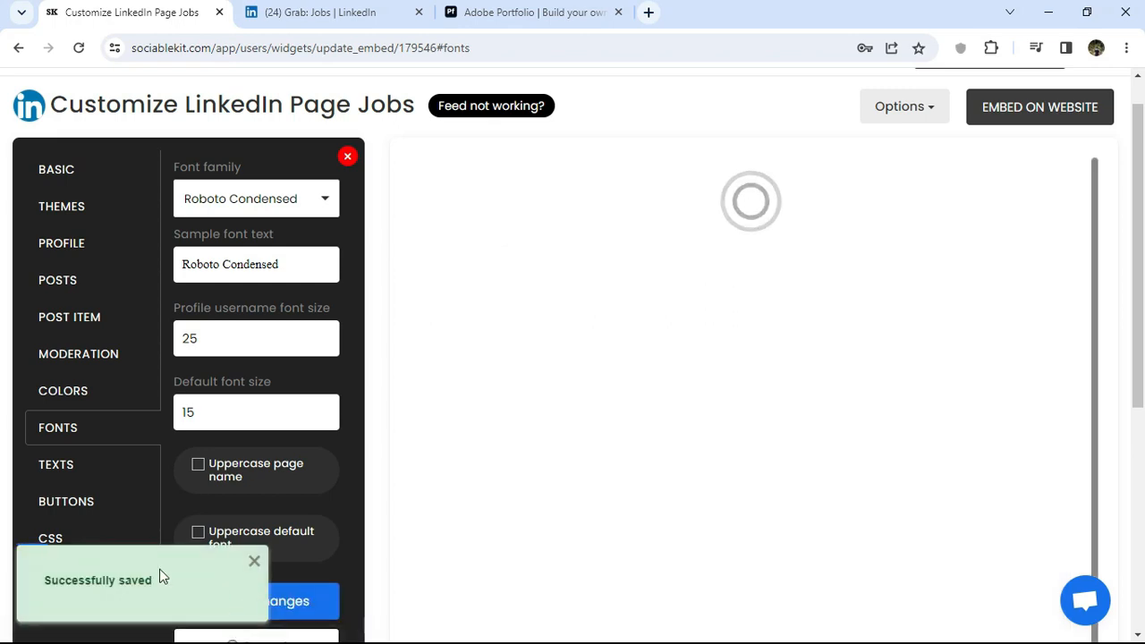
Step: Copy the button background color's hex code from the button settings, and set that color to red, #ff0000
left_click(56, 465)
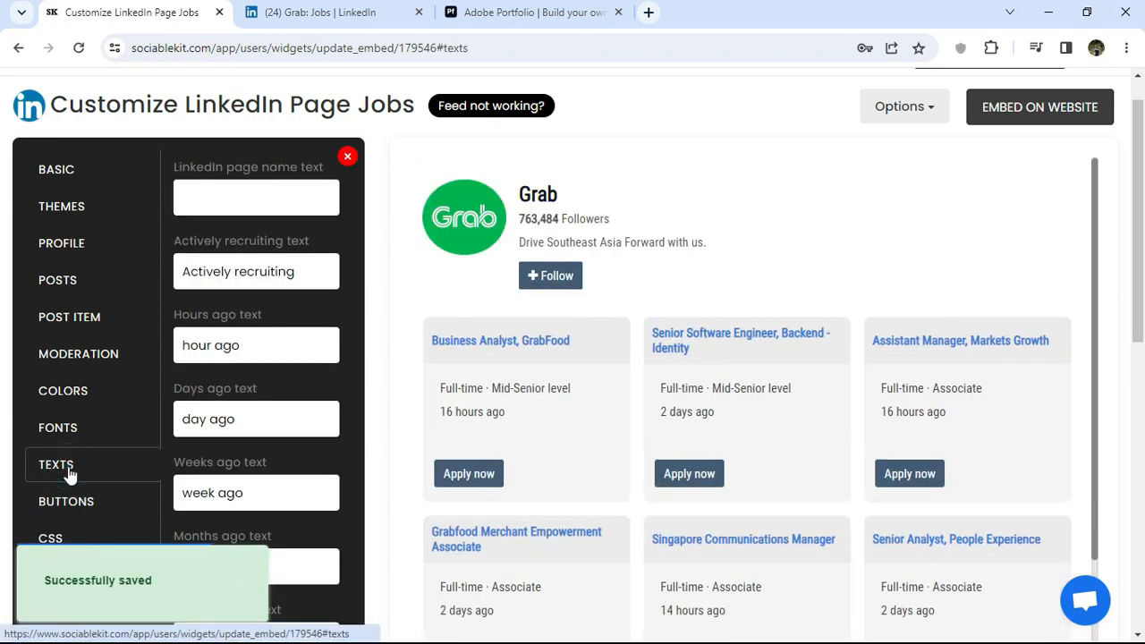
left_click(68, 502)
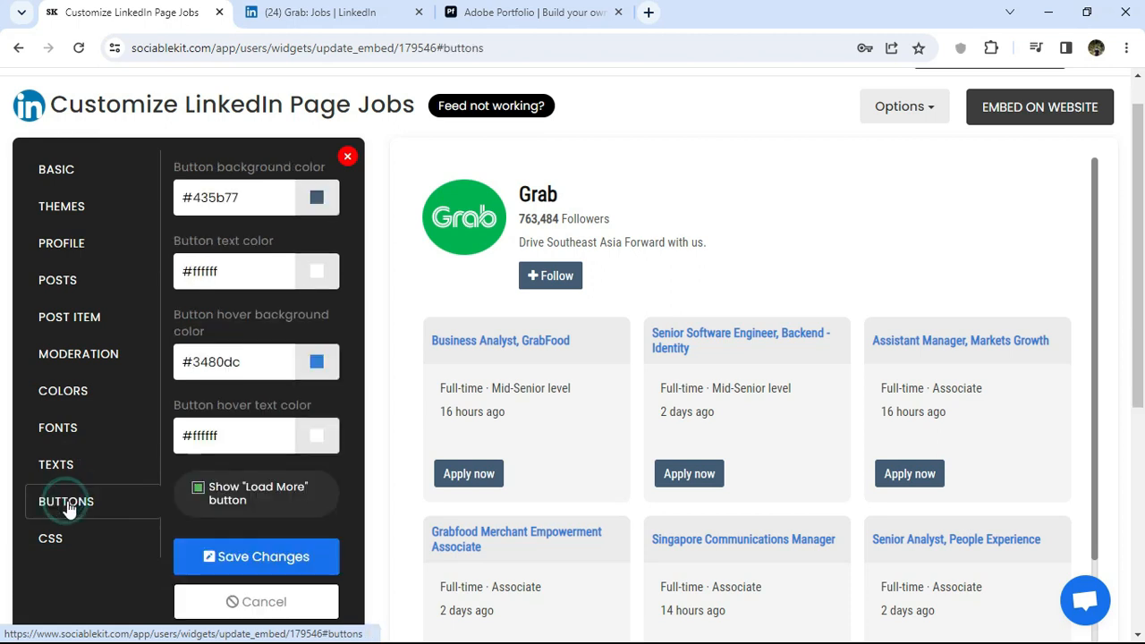
left_click(259, 199)
key("ctrl+c")
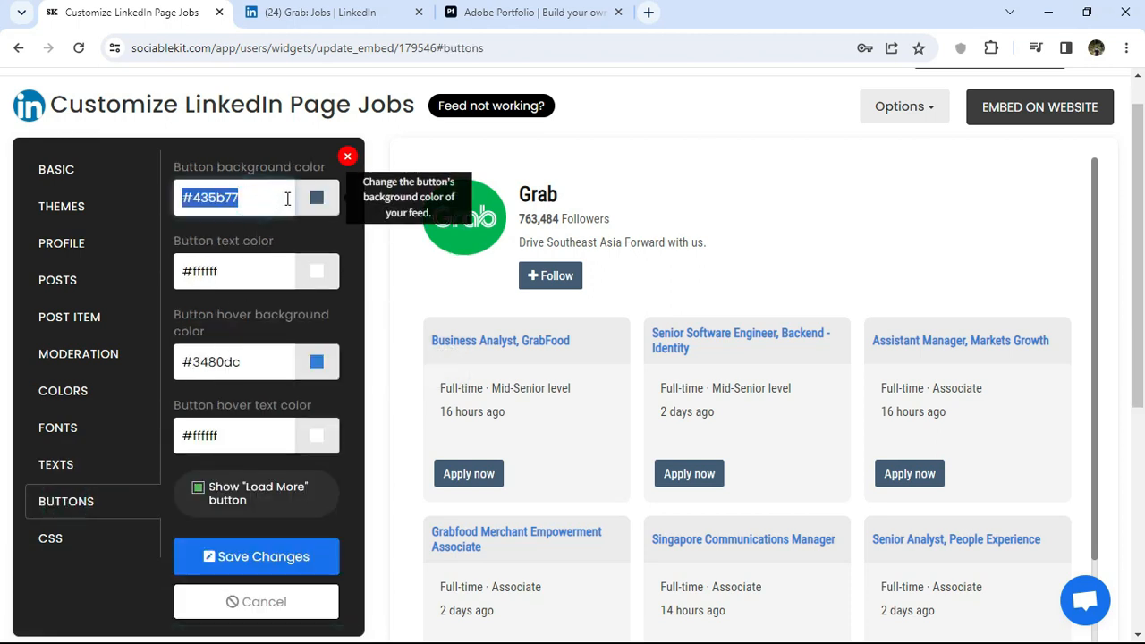
left_click(318, 199)
left_click_drag(309, 256, 314, 207)
left_click_drag(259, 261, 311, 215)
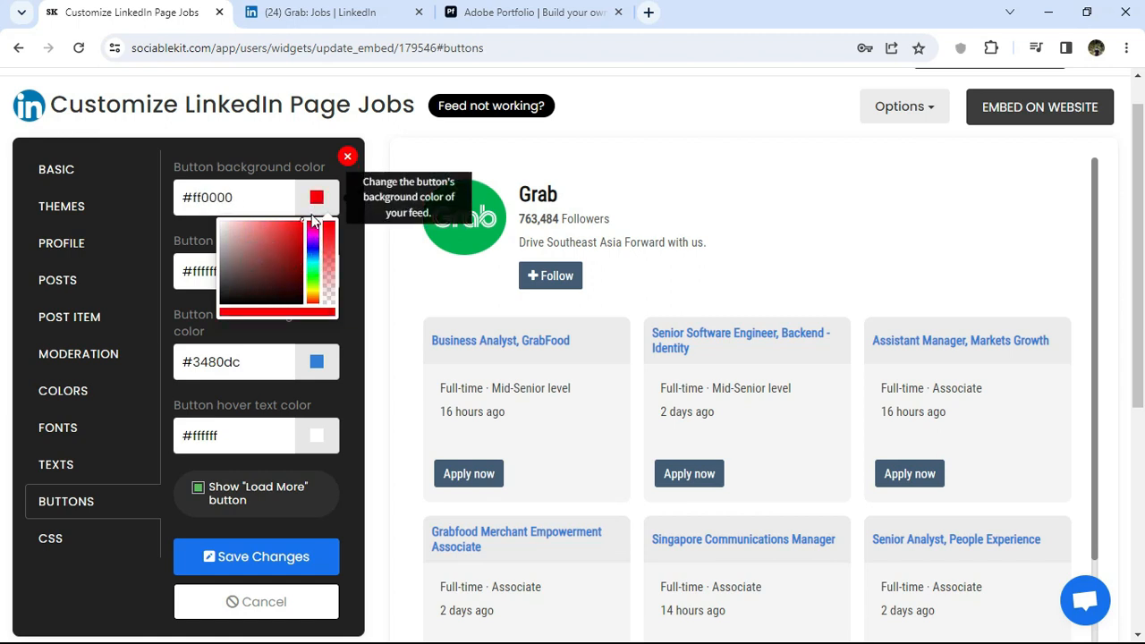
Step: Set the button text color to yellow, #ffff00, and save the button changes
left_click(319, 278)
left_click(284, 304)
left_click_drag(284, 304, 306, 290)
left_click(360, 320)
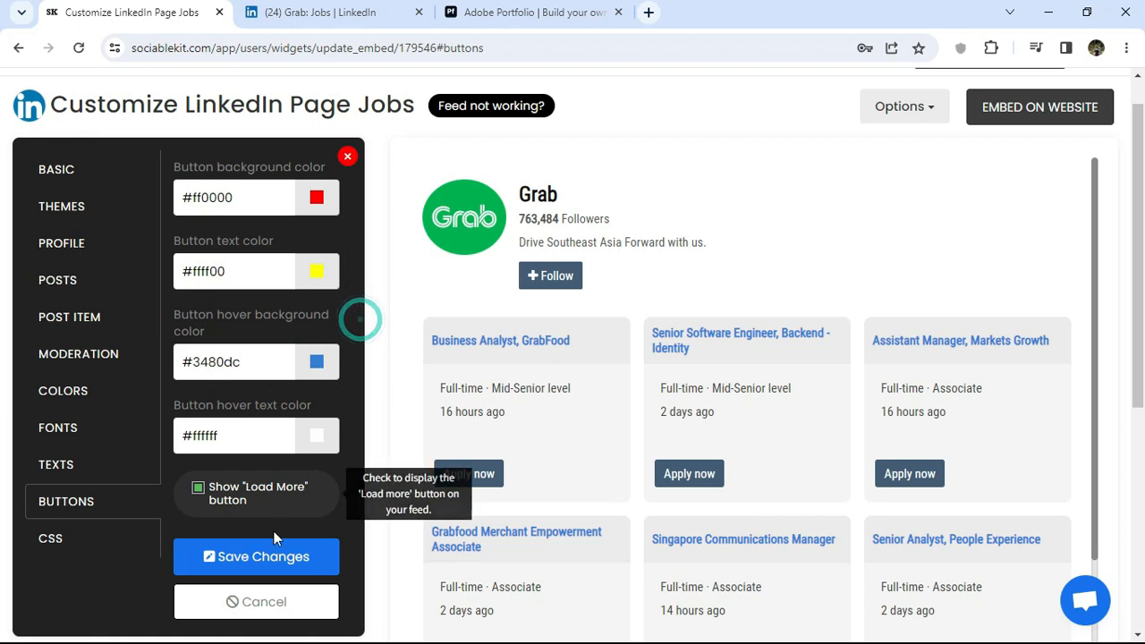
left_click(268, 554)
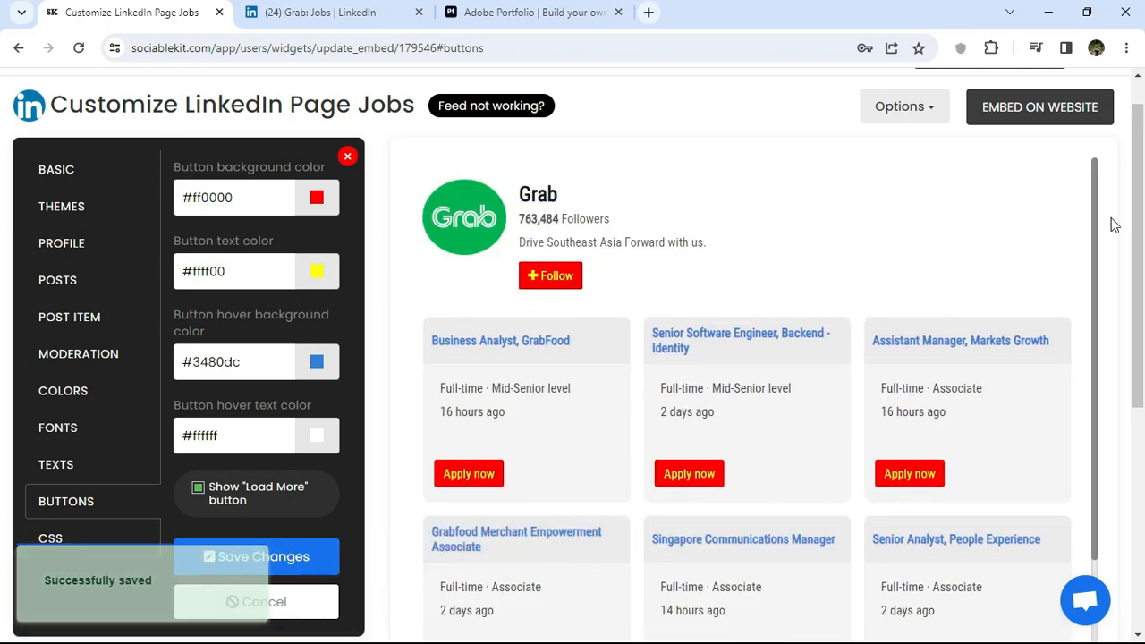
Step: Check the button colors throughout the job feed preview and load more posts at its end
left_click_drag(1134, 219, 1132, 429)
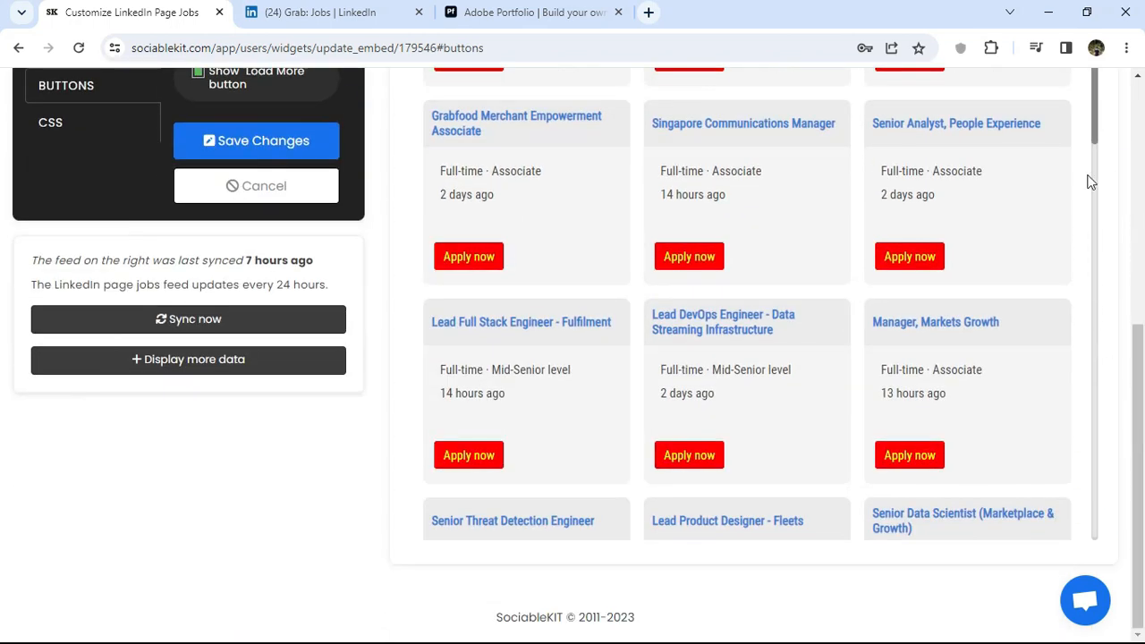
left_click_drag(1099, 141, 1088, 543)
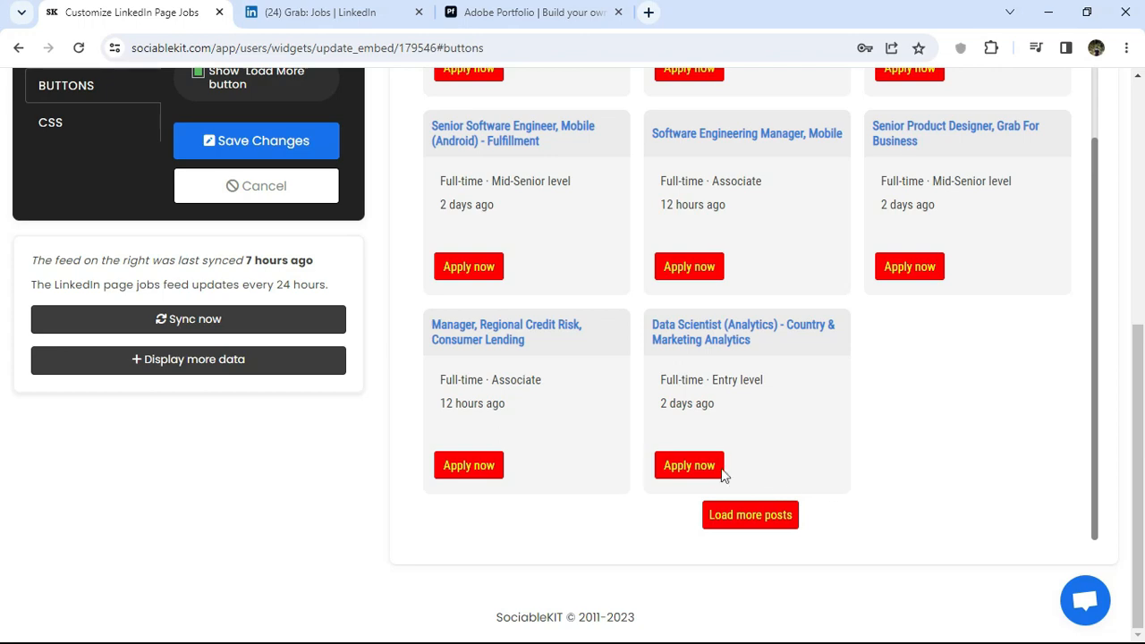
left_click(751, 514)
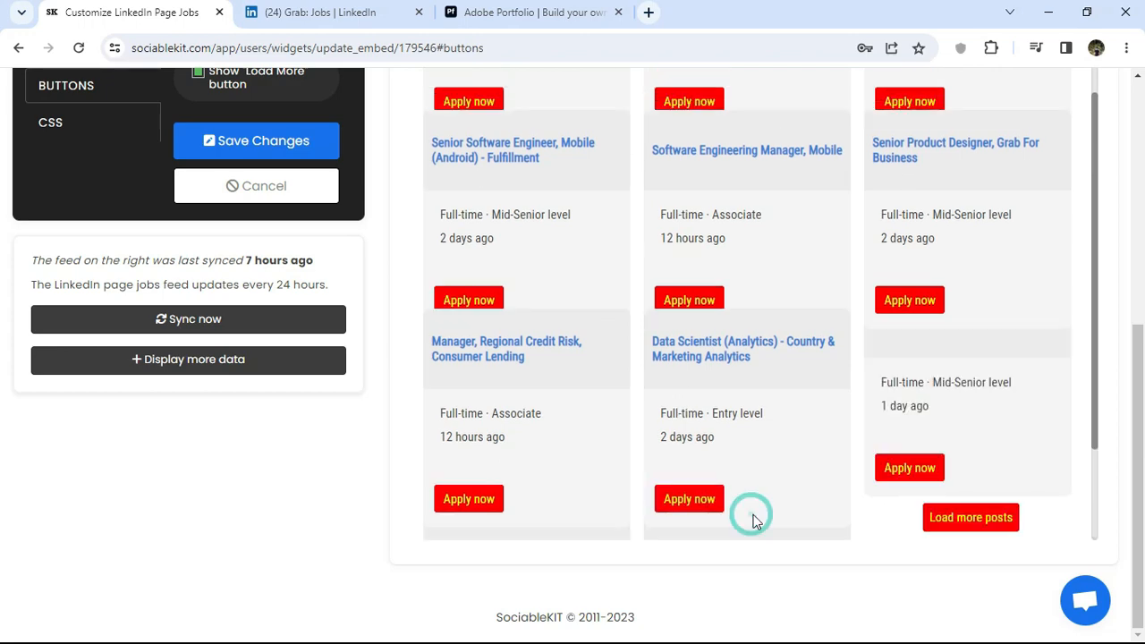
mouse_move(1096, 107)
left_mouse_down()
mouse_move(1092, 547)
mouse_move(1084, 94)
left_mouse_up()
scroll(1136, 329, "up", 5)
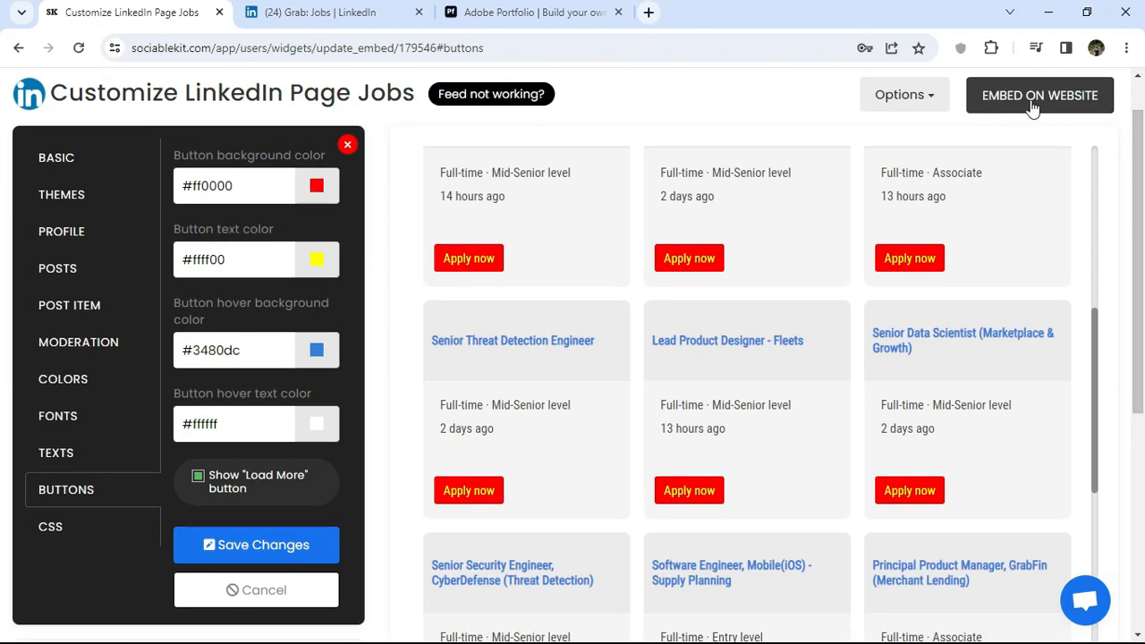
Step: Set the button background color to #435b77 and the button text color to #ffffff, and save the changes
triple_click(261, 184)
key("ctrl+v")
triple_click(257, 255)
type("#")
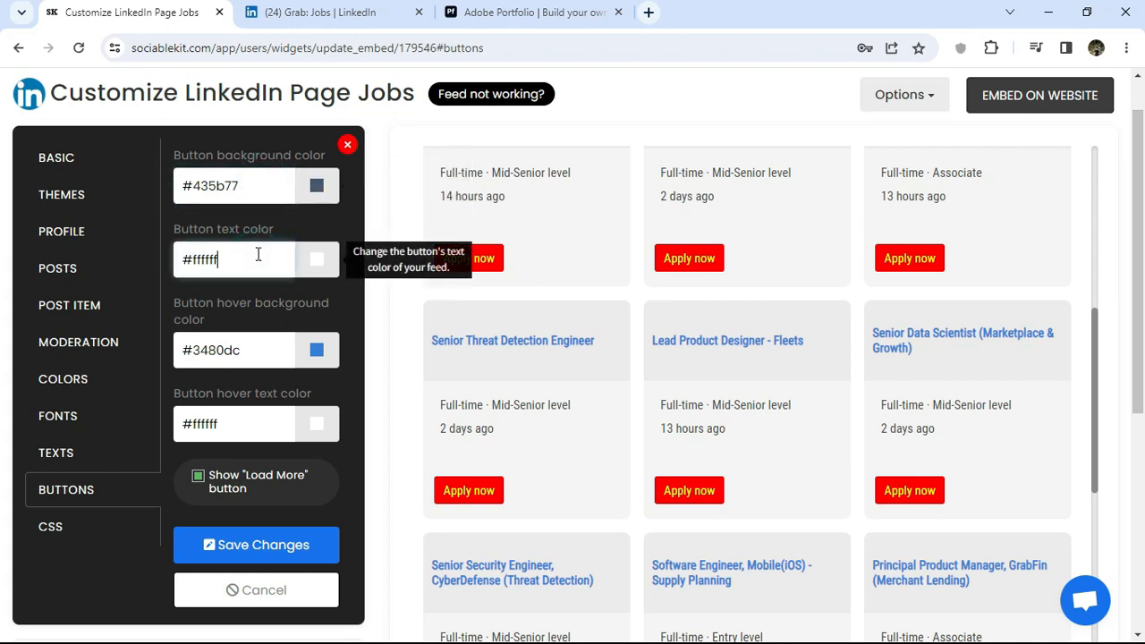
left_click(258, 545)
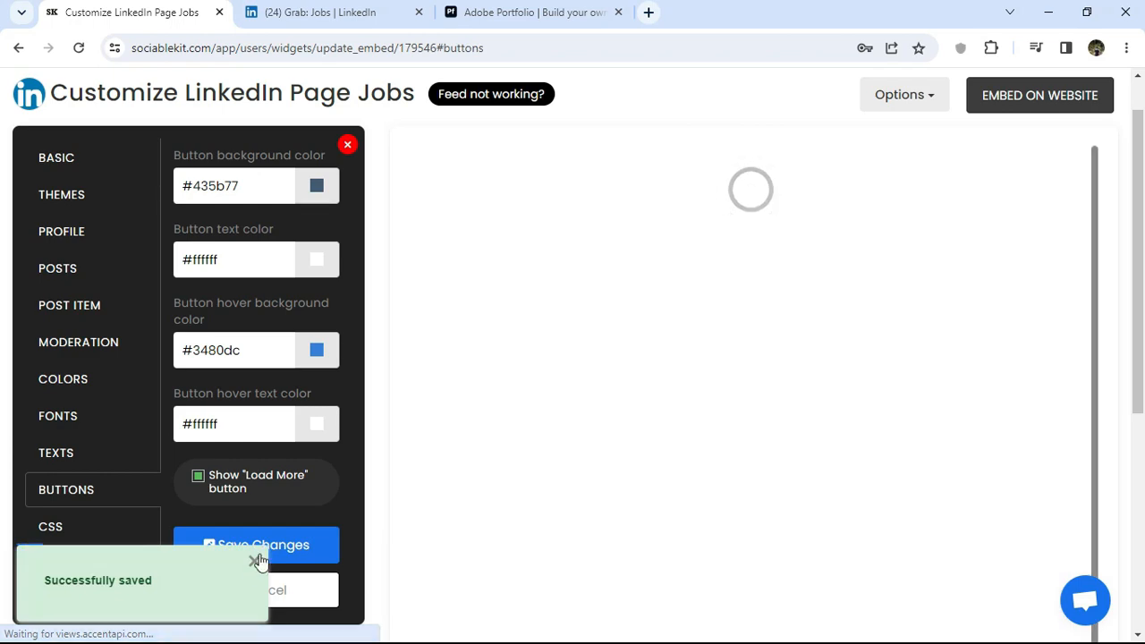
left_click(254, 563)
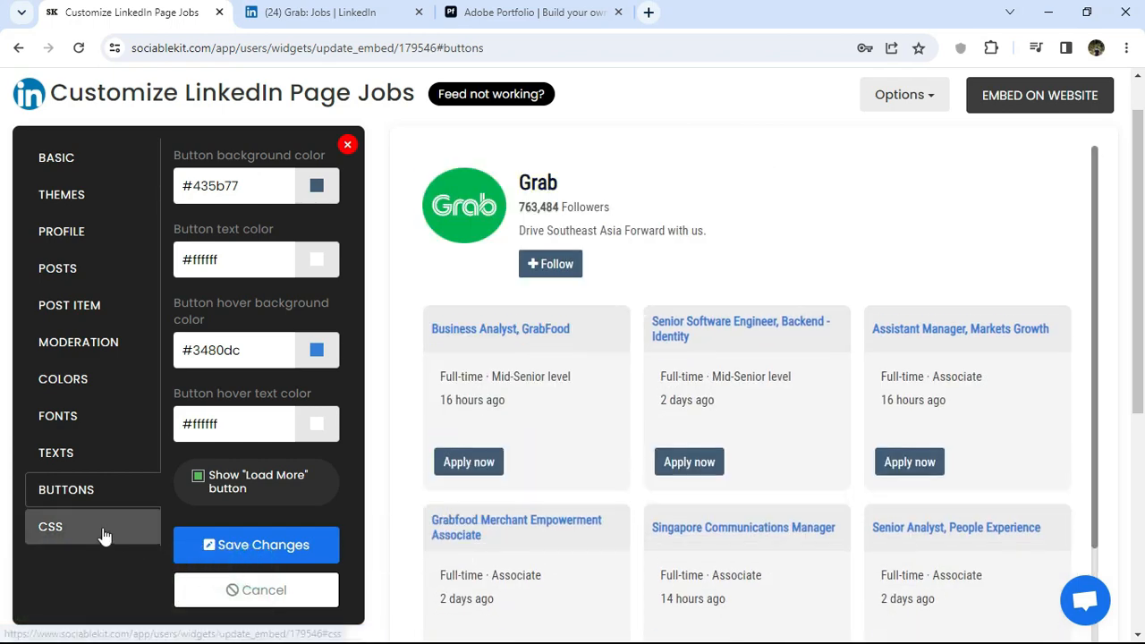
Step: Review the widget's custom CSS and basic settings
left_click(101, 534)
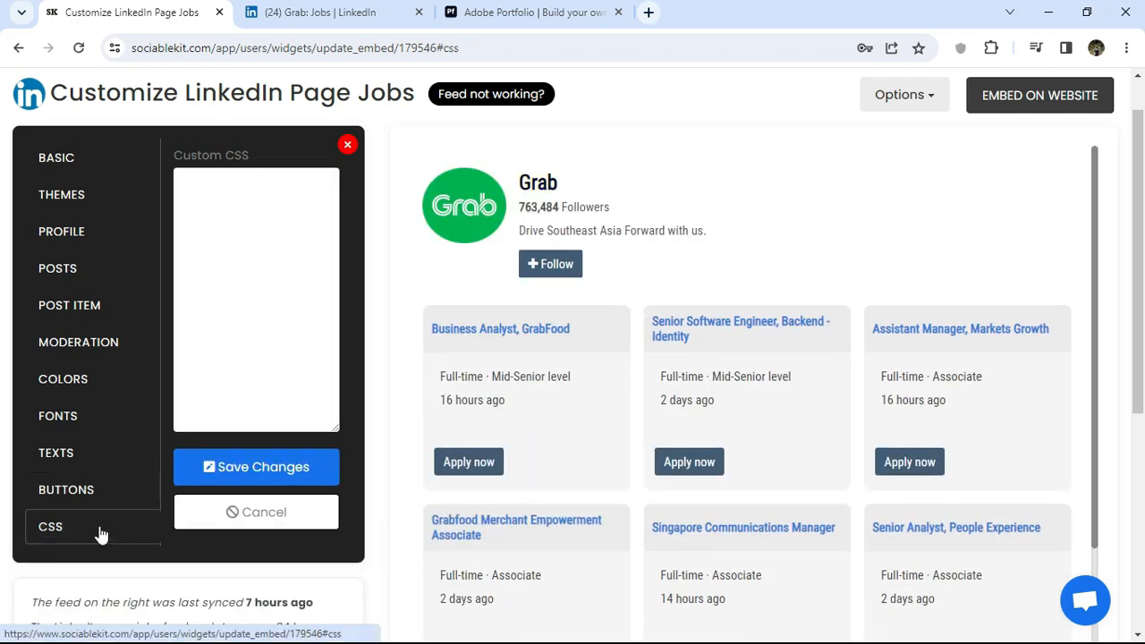
left_click(129, 166)
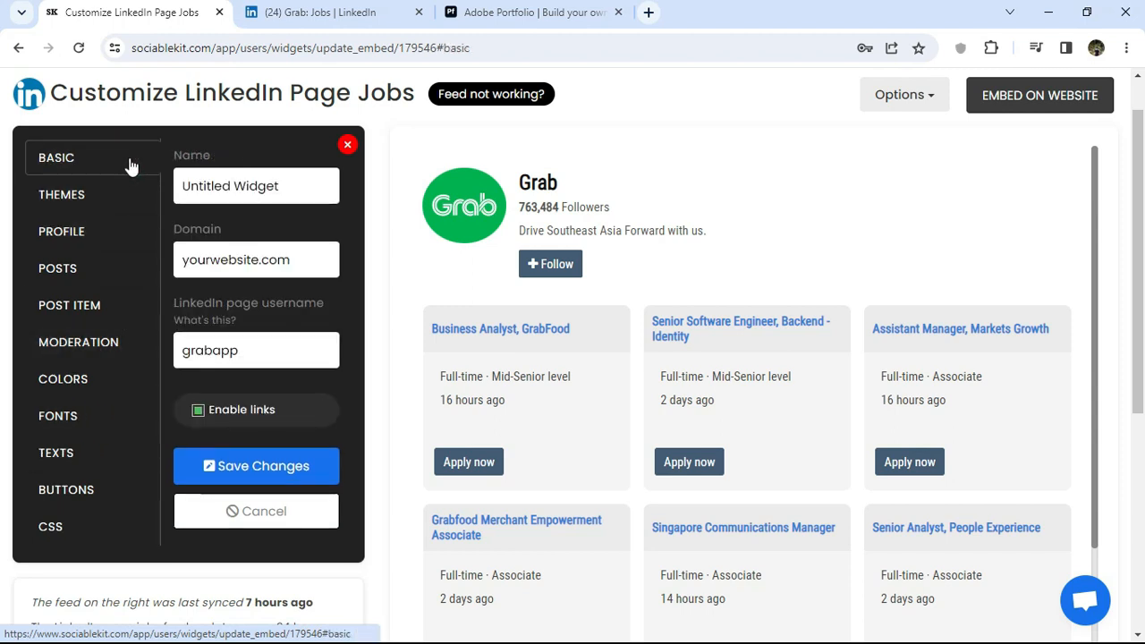
left_click_drag(1132, 174, 1124, 128)
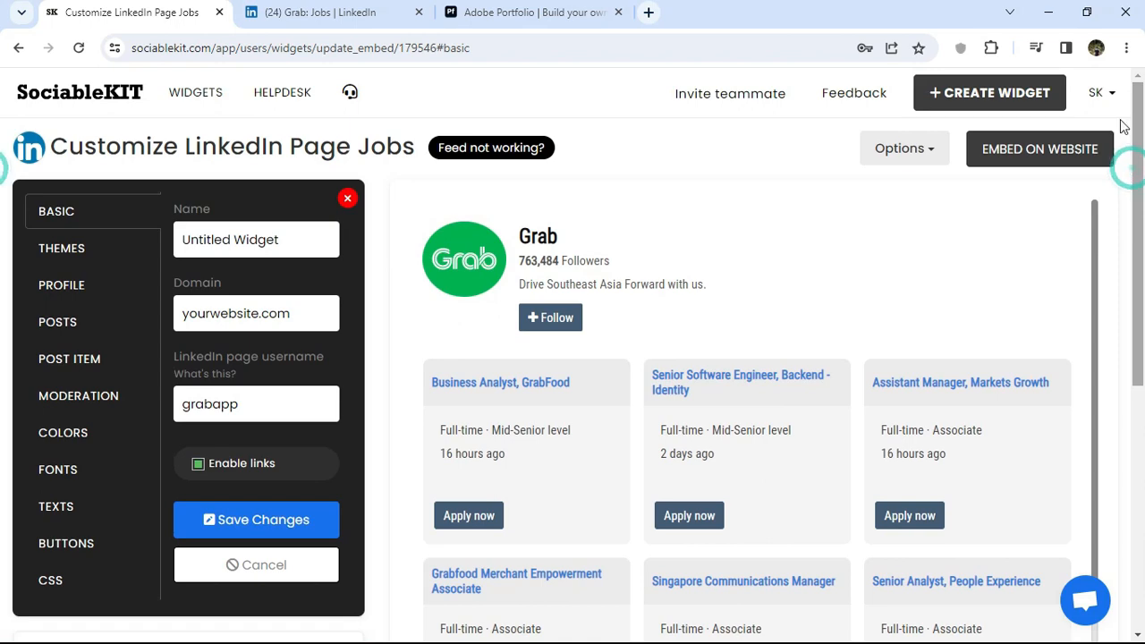
Step: Choose Adobe Portfolio as the website builder for embedding the widget and copy its iFrame code
left_click(1033, 152)
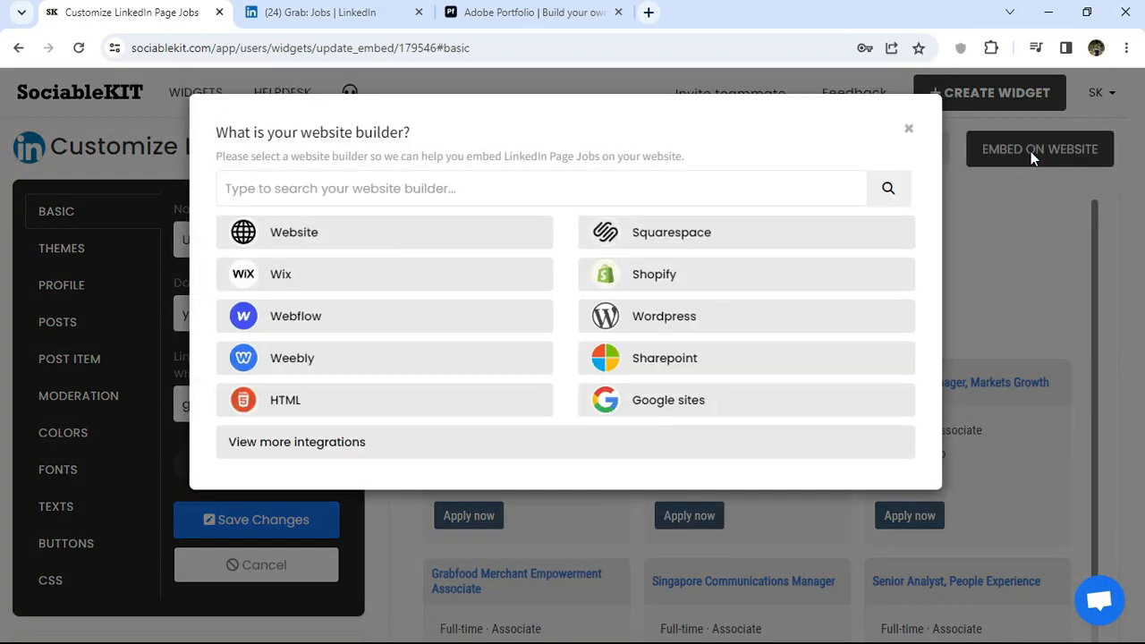
left_click(403, 185)
type("ad")
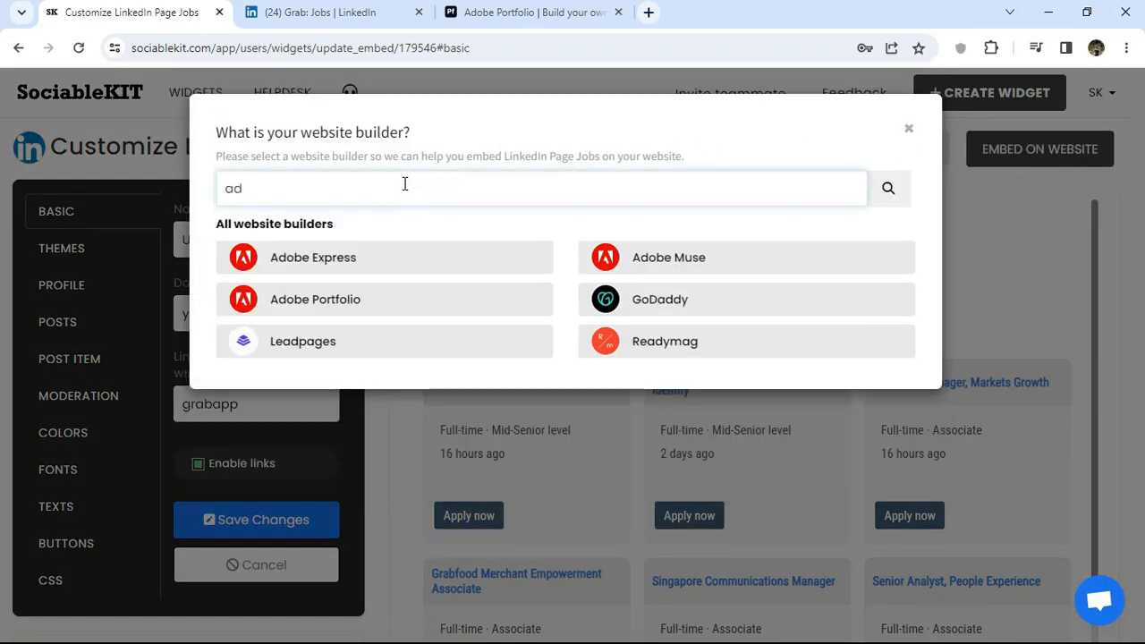
left_click(331, 302)
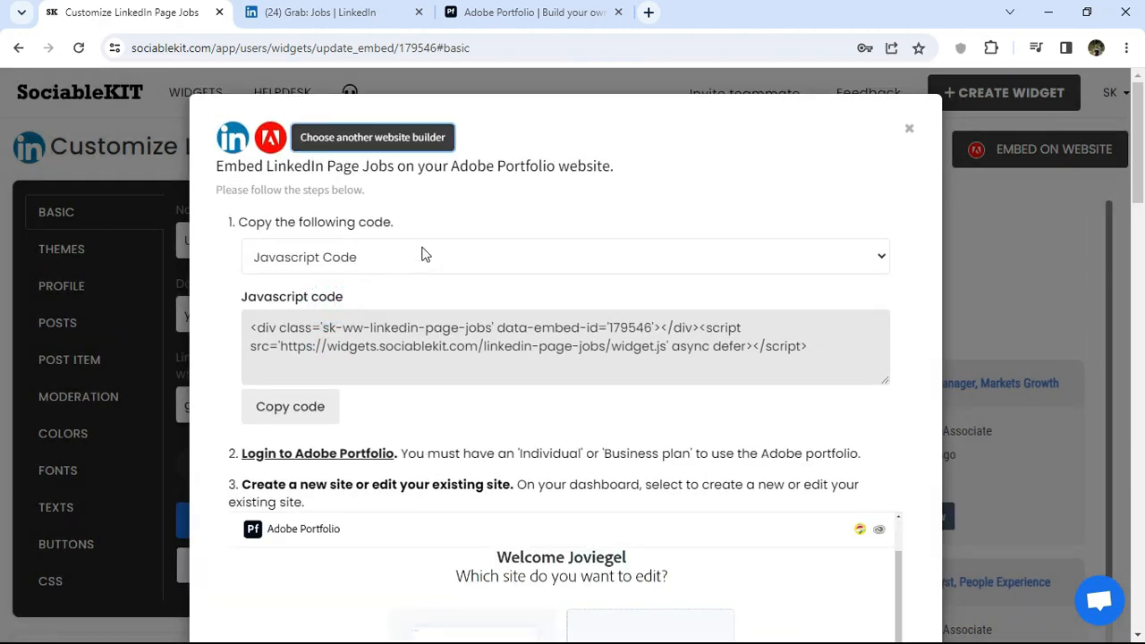
left_click(423, 252)
left_click(307, 306)
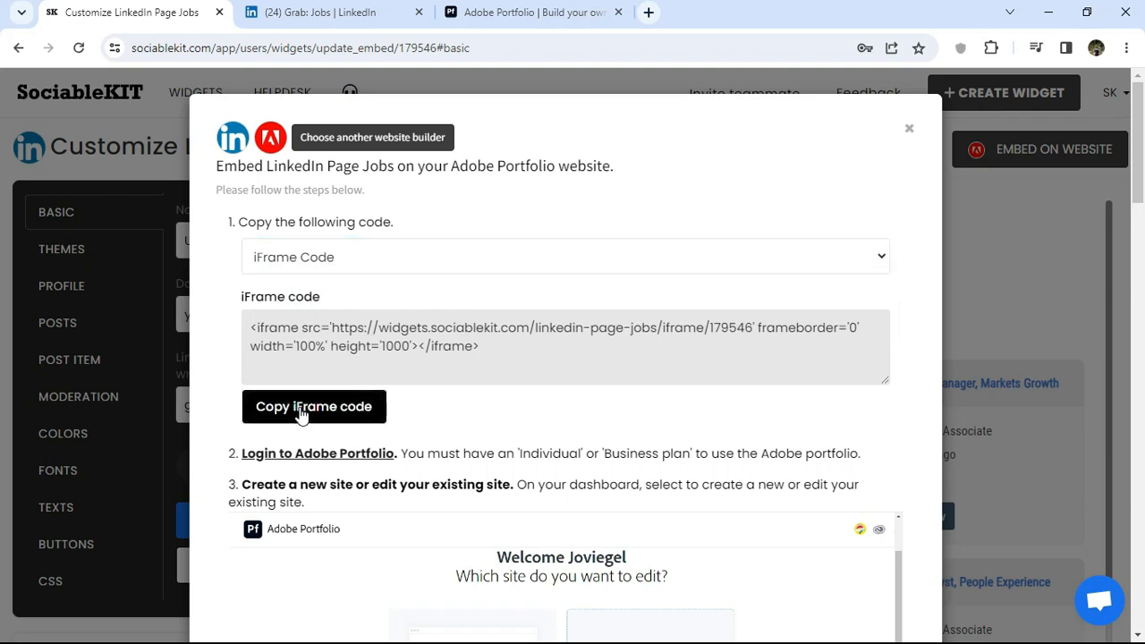
left_click(301, 415)
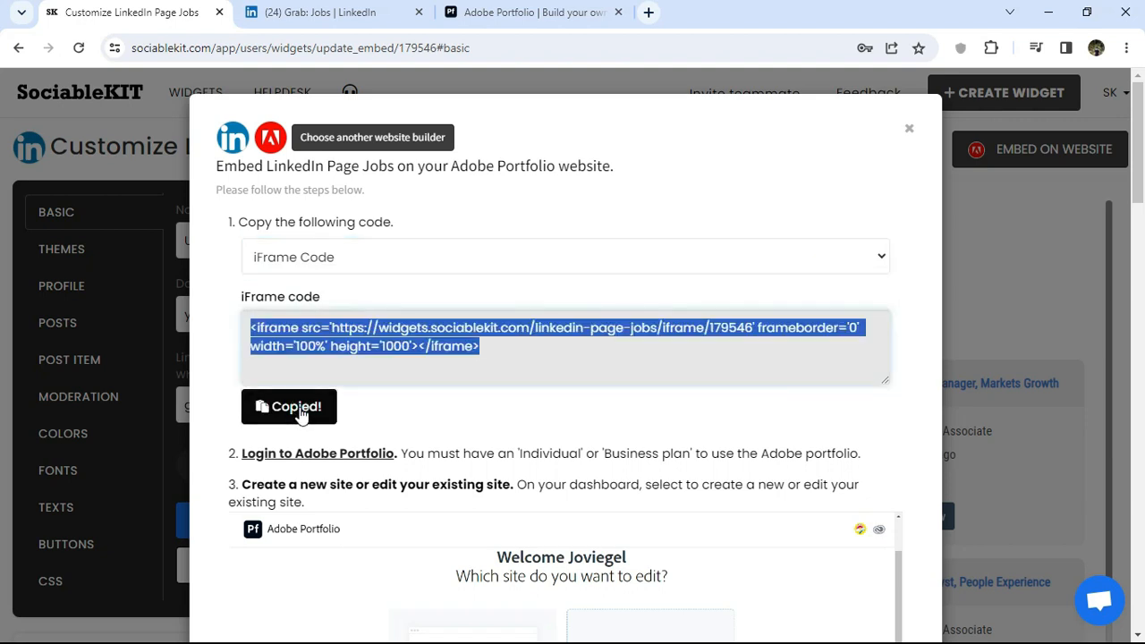
Step: Switch to the Adobe Portfolio editor and add an Embed block below the Edit This Button element
left_click(530, 13)
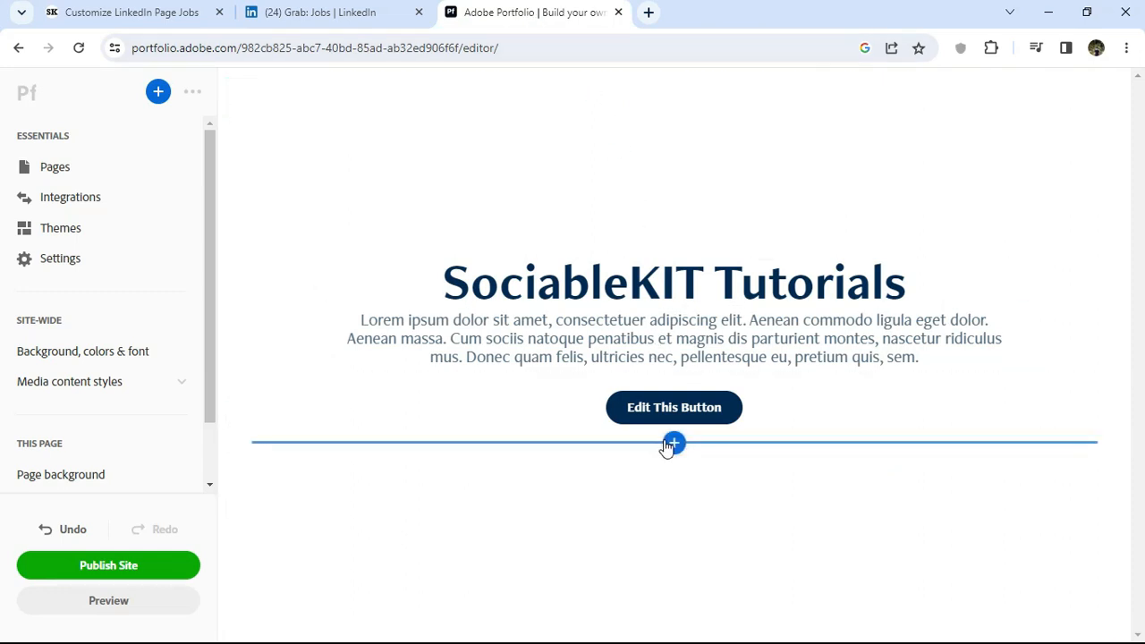
left_click(673, 443)
left_click(746, 523)
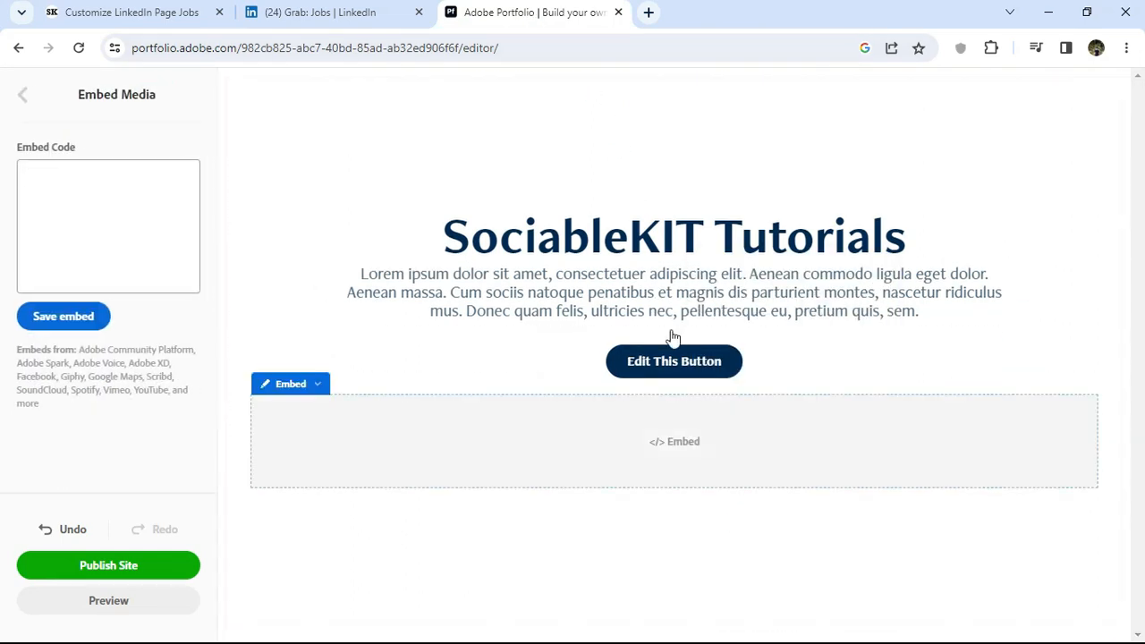
Step: Paste the copied iFrame code as the block's embed code, save the embed and preview the site
right_click(131, 206)
left_click(232, 363)
left_click(80, 322)
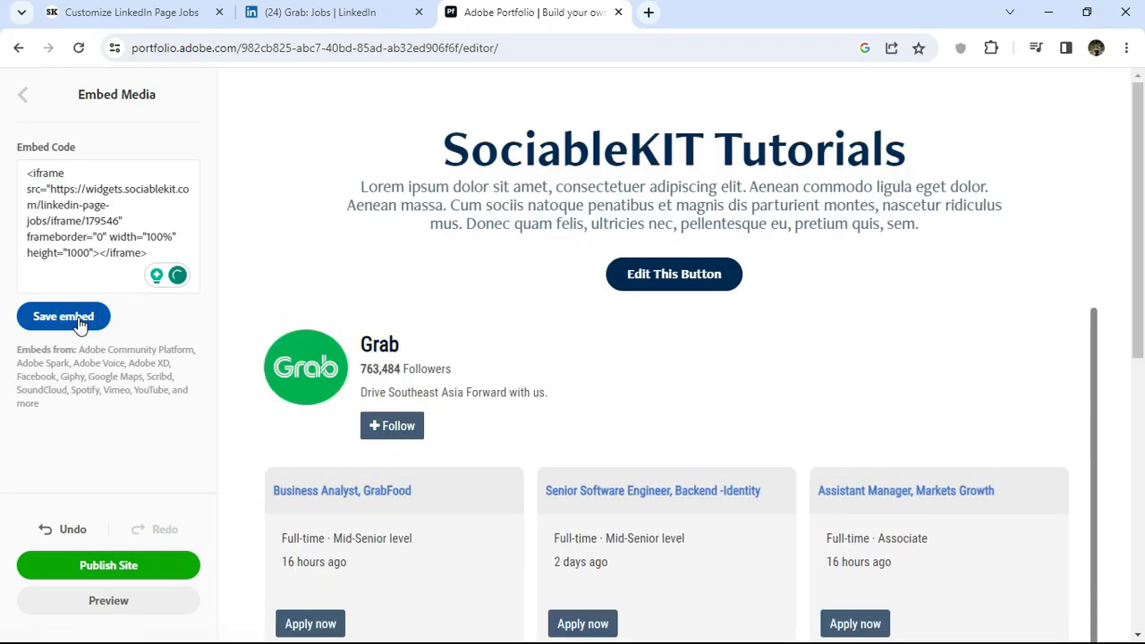
left_click(102, 604)
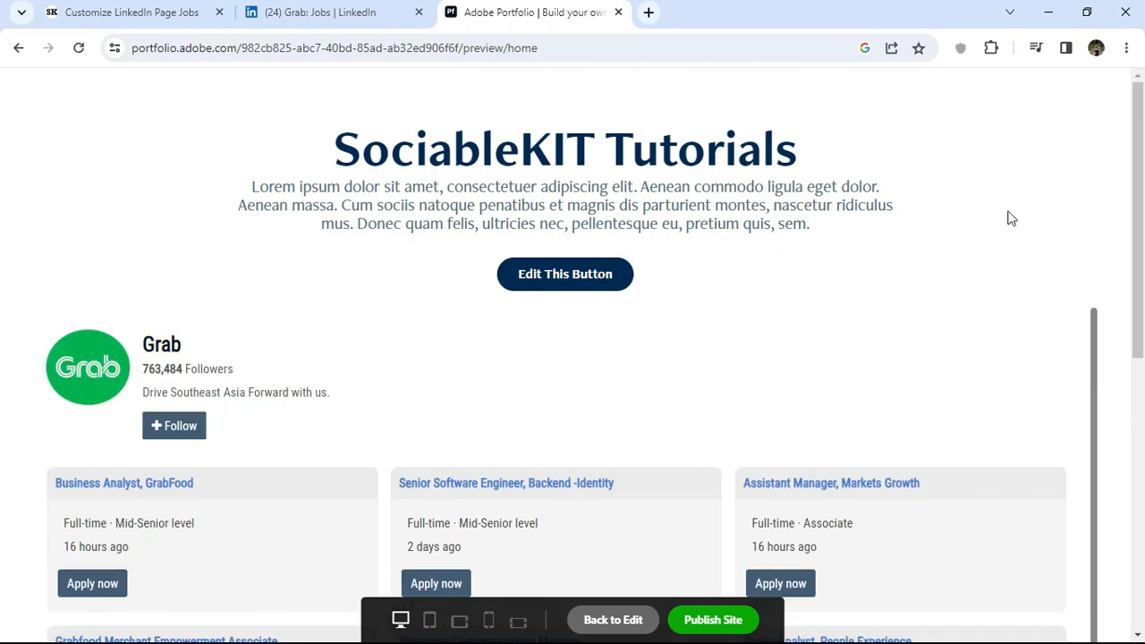
Step: Review the embedded job listings in the site preview and test the Business Analyst, GrabFood link, closing the LinkedIn page it opens
left_click_drag(1129, 128, 1130, 421)
left_click_drag(1095, 271, 1105, 251)
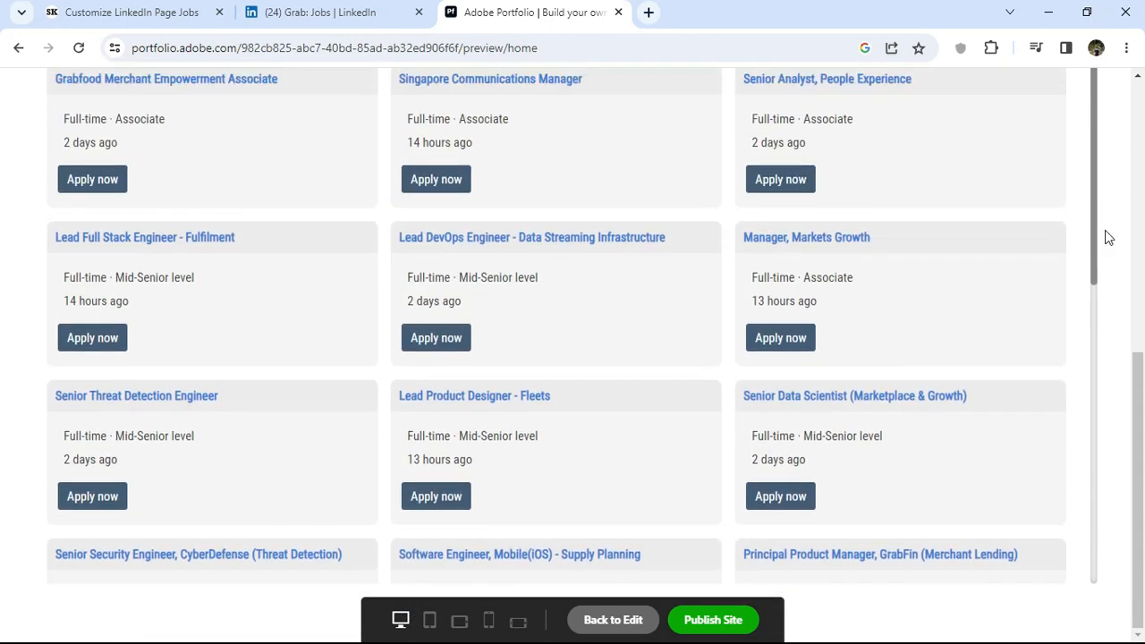
left_click_drag(1137, 358, 1140, 240)
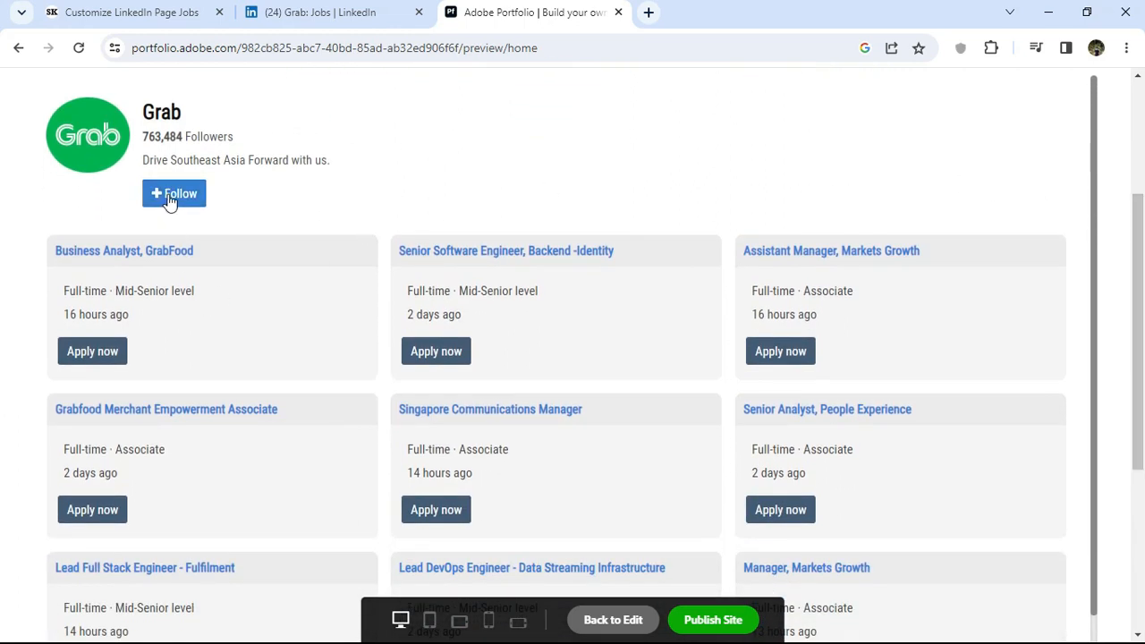
left_click(119, 252)
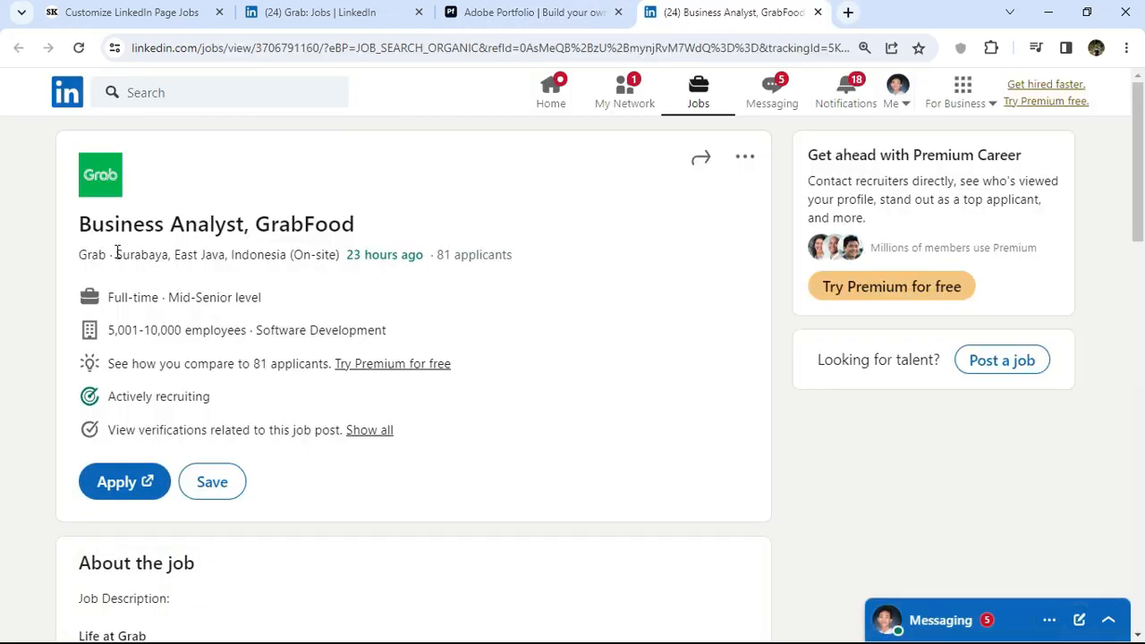
left_click(818, 13)
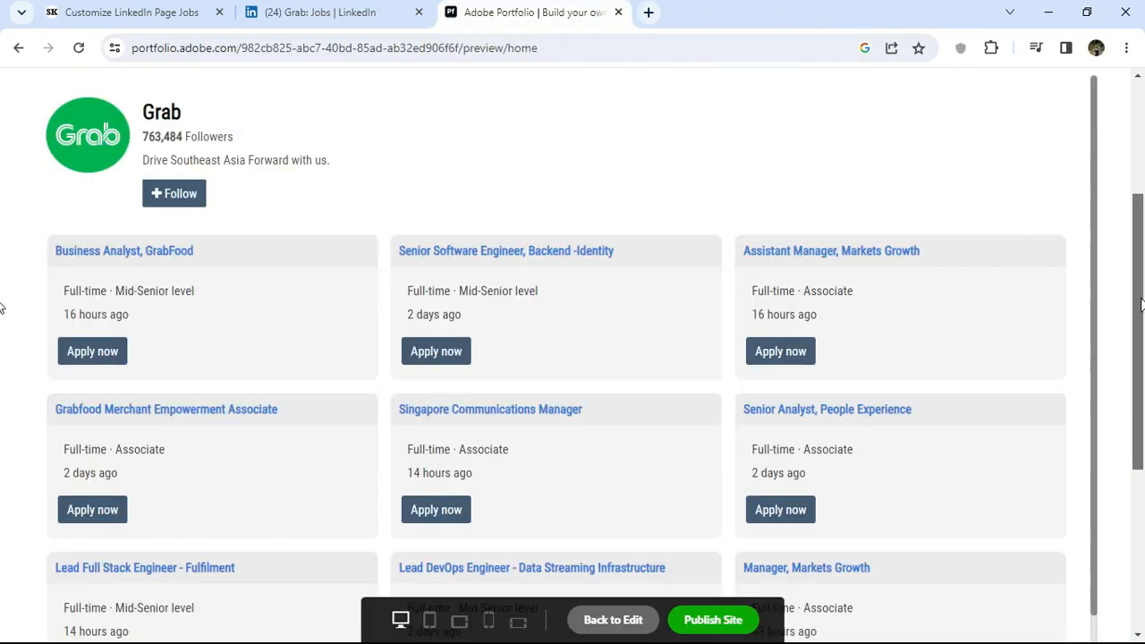
Step: Test the Grab company name link in the widget header, close the opened LinkedIn page and return to the top of the preview
scroll(3, 307, "up", 3)
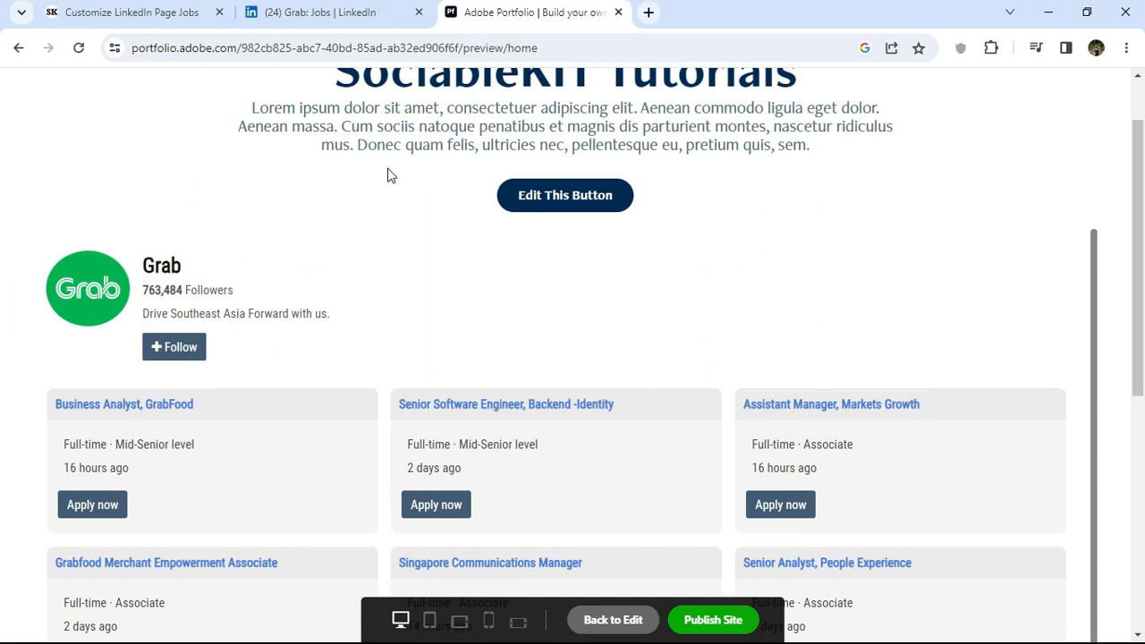
left_click(156, 273)
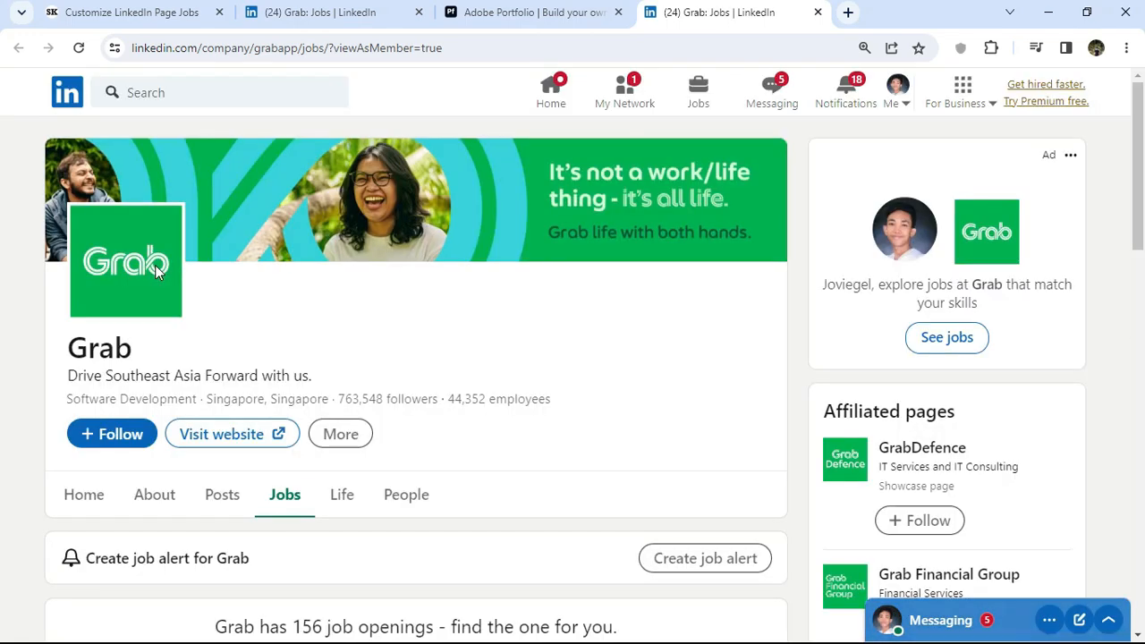
left_click(816, 12)
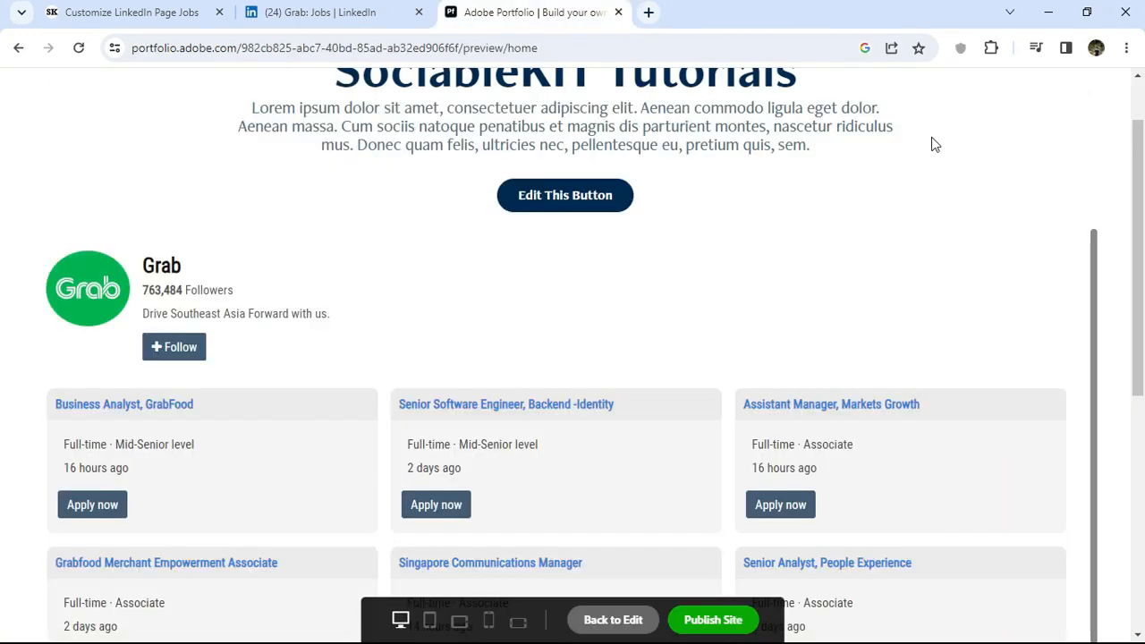
scroll(653, 209, "up", 1)
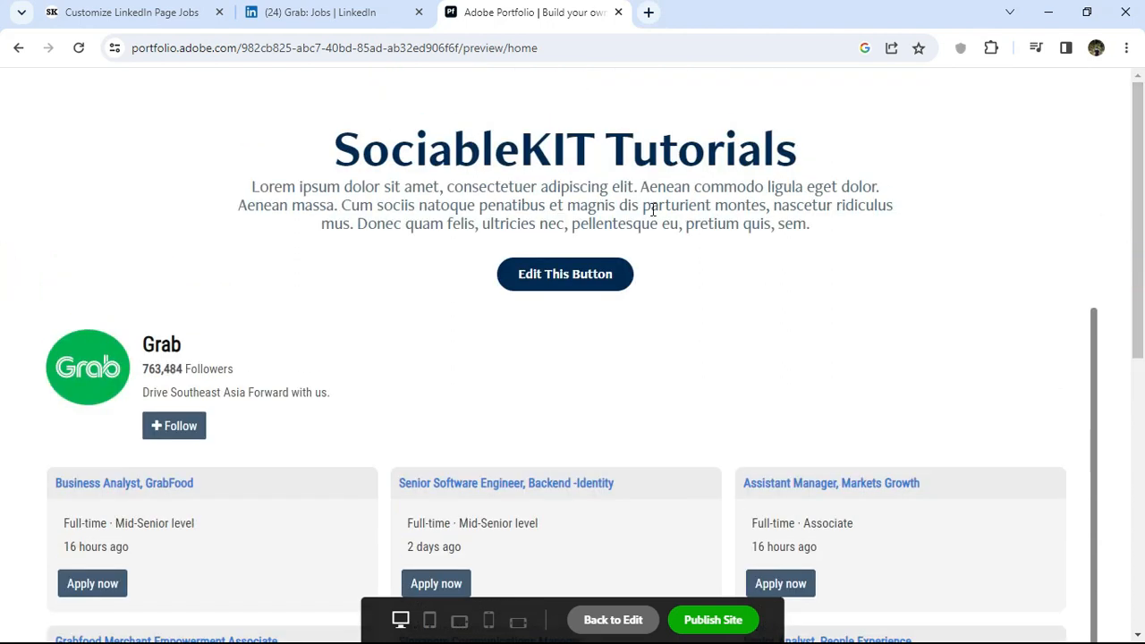